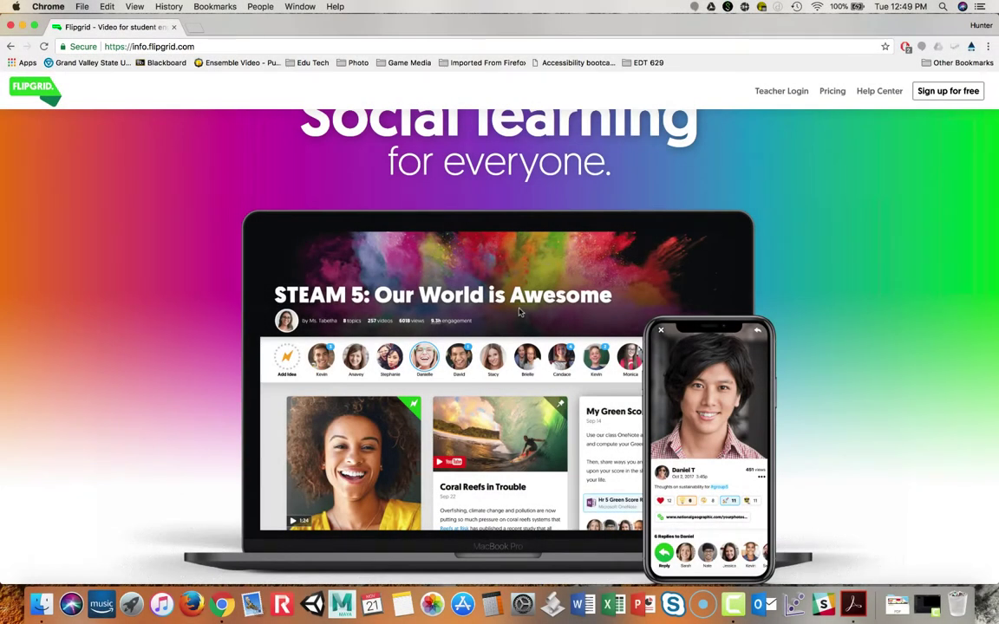
Step: Log in to the teacher account with the saved credentials
{"action": "scroll", "coordinate": [520, 309], "scroll_direction": "up", "scroll_amount": 2}
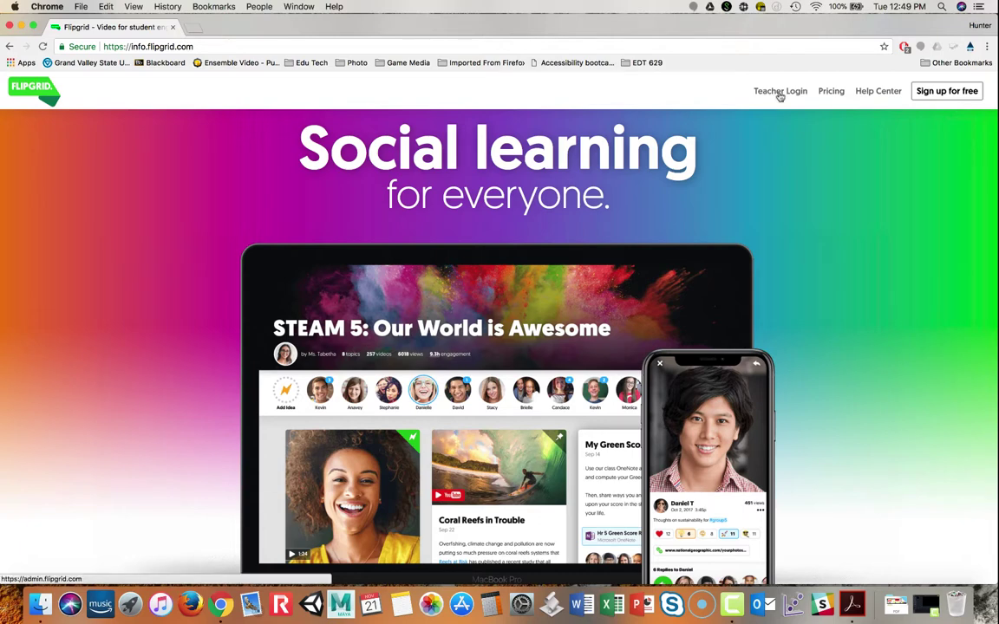
{"action": "left_click", "coordinate": [779, 94]}
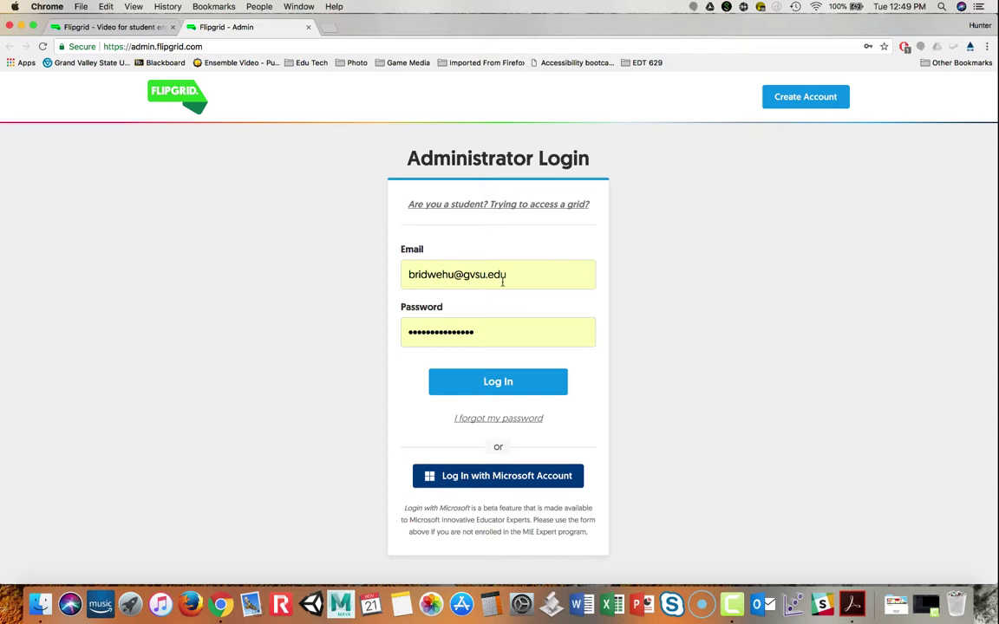
{"action": "left_click", "coordinate": [504, 381]}
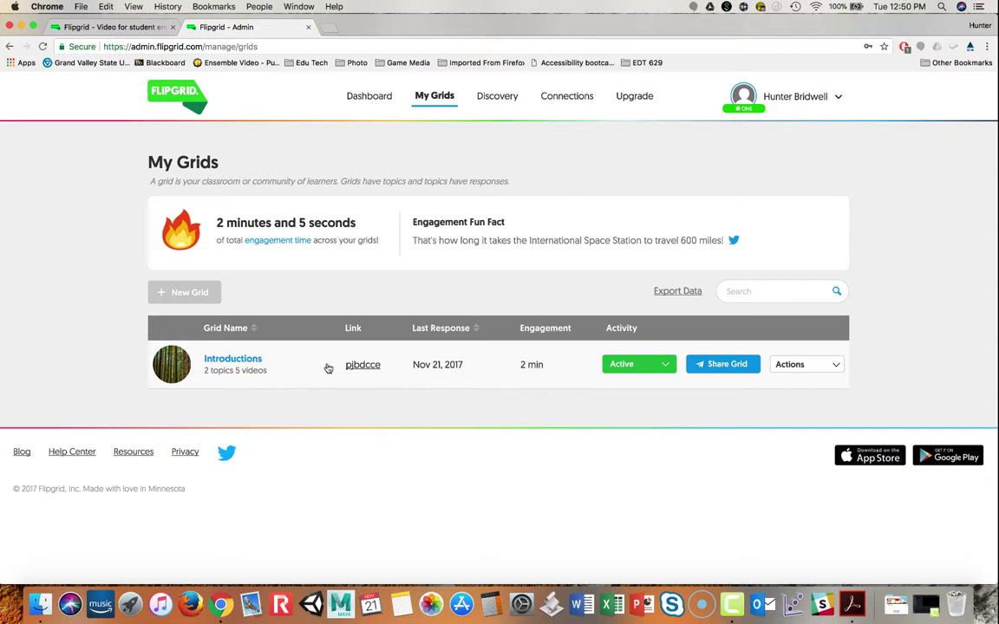
Step: Start a new topic in the Introductions grid, titled "Examples", with a video response time of 1 minute 30 seconds
{"action": "left_click", "coordinate": [242, 364]}
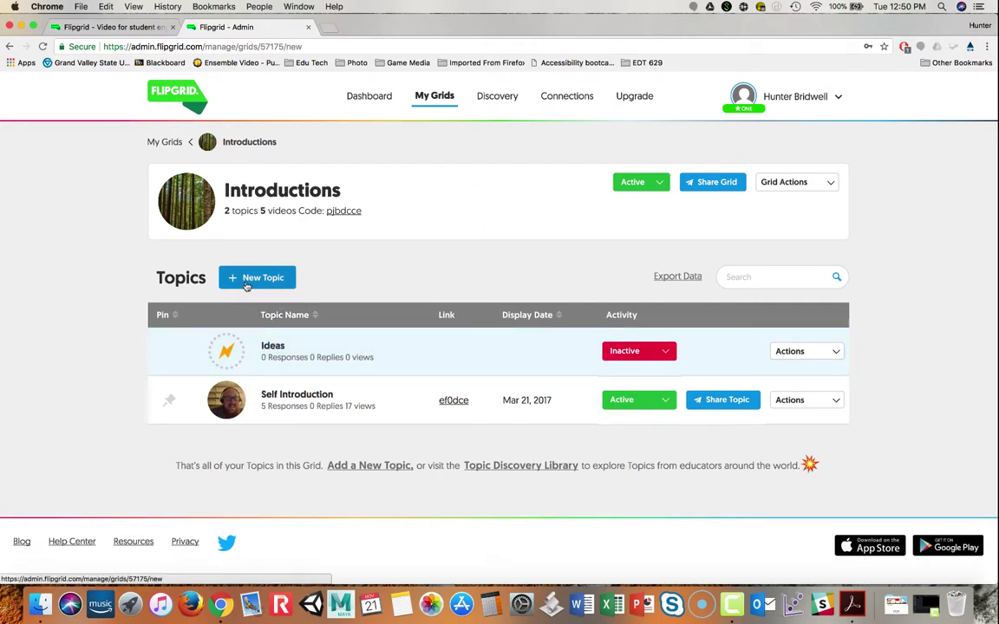
{"action": "left_click", "coordinate": [247, 279]}
{"action": "scroll", "coordinate": [247, 364], "scroll_direction": "down", "scroll_amount": 3}
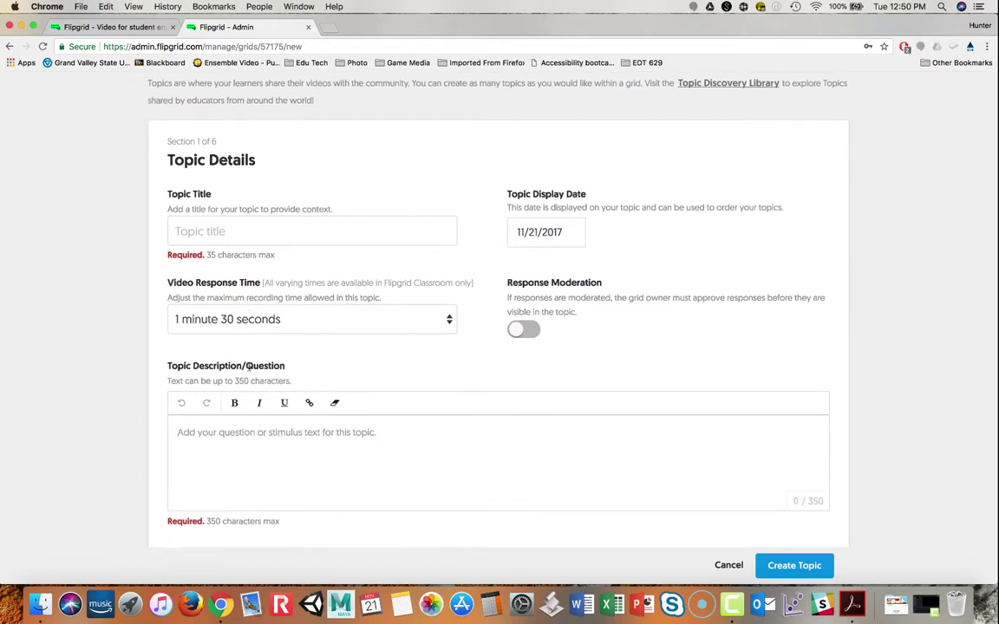
{"action": "left_click", "coordinate": [252, 230]}
{"action": "type", "text": "Examples"}
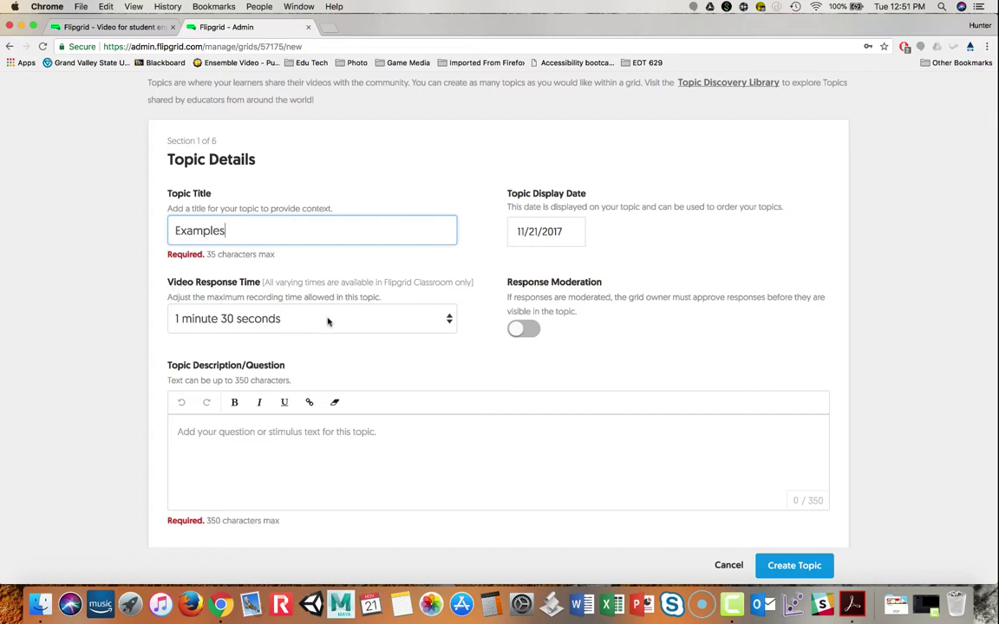
{"action": "left_click", "coordinate": [327, 323]}
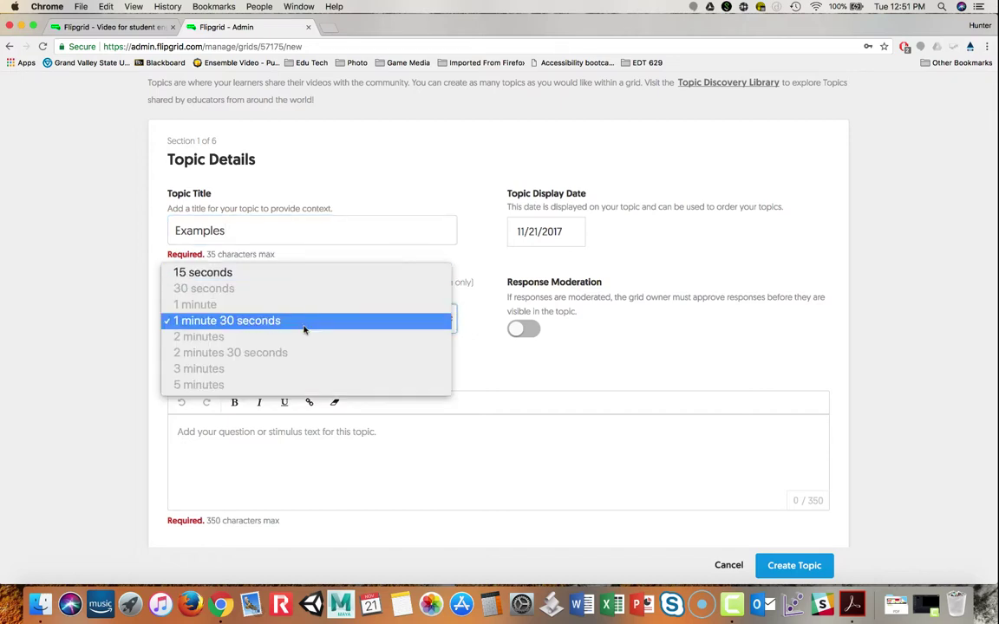
{"action": "left_click", "coordinate": [303, 329]}
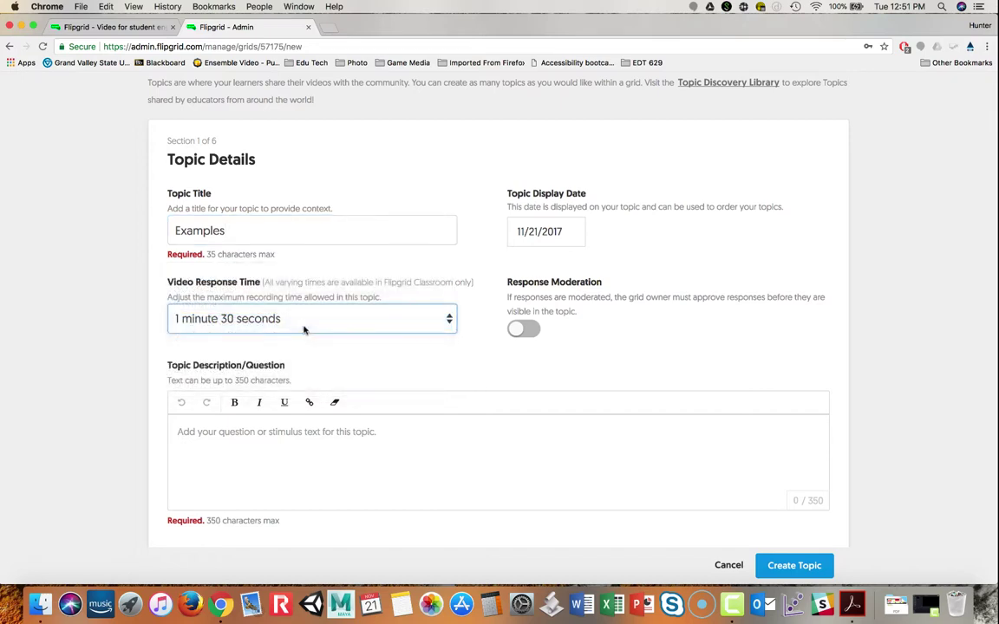
Step: Enter "Give examples please." as the topic description
{"action": "left_click", "coordinate": [296, 443]}
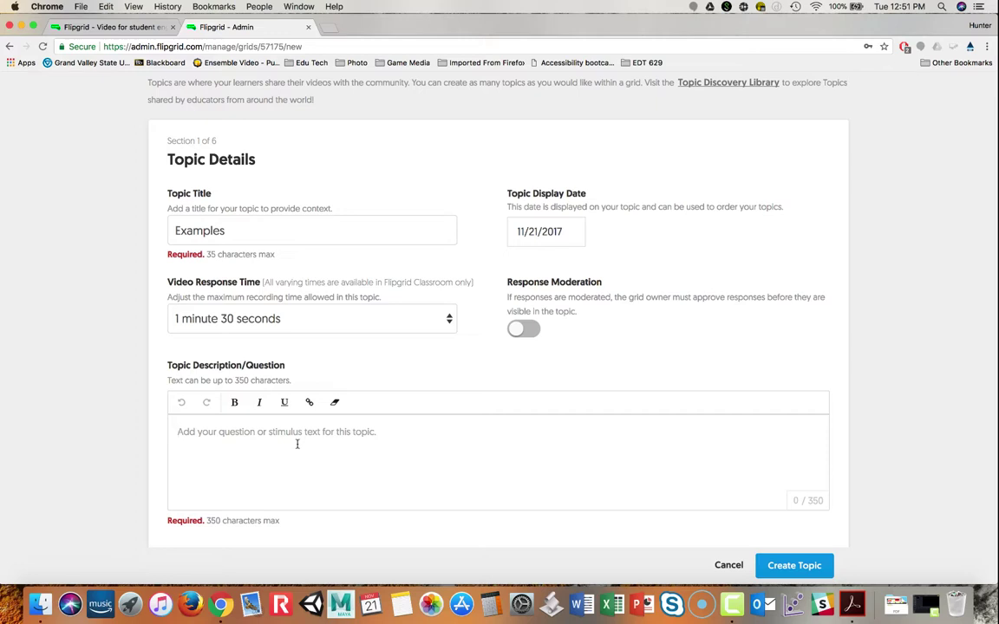
{"action": "type", "text": "Give examples "}
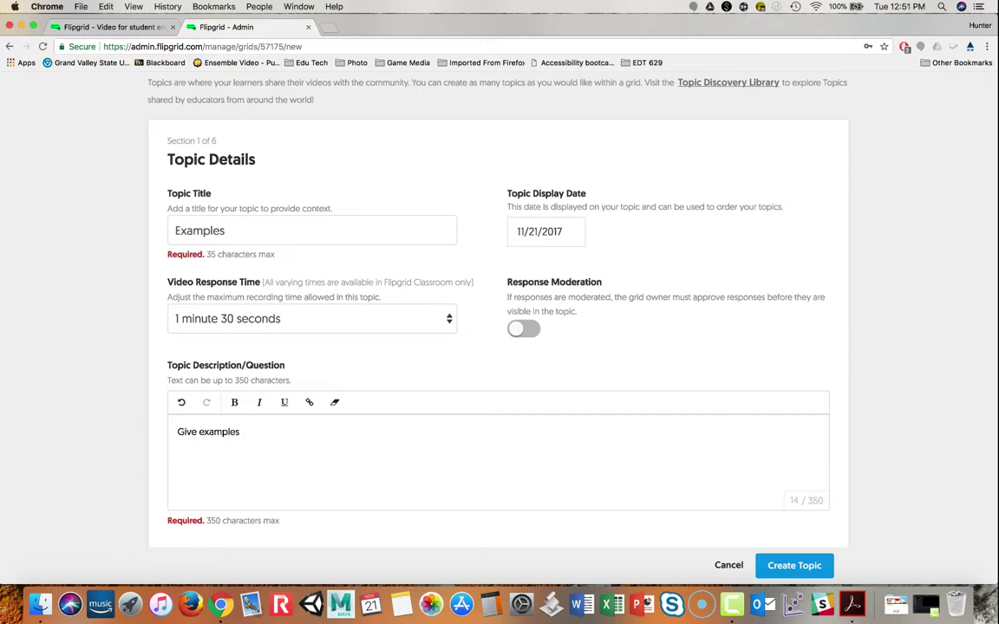
{"action": "type", "text": "please."}
Step: Record a webcam video of about 5 seconds as the topic resource, review it and accept it
{"action": "scroll", "coordinate": [577, 438], "scroll_direction": "down", "scroll_amount": 3}
{"action": "scroll", "coordinate": [576, 438], "scroll_direction": "down", "scroll_amount": 4}
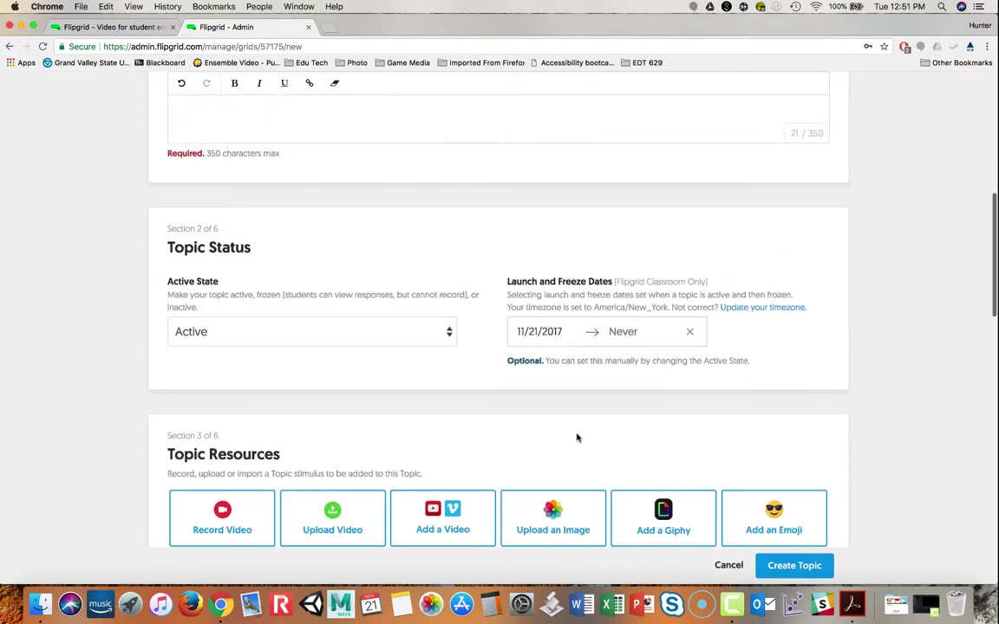
{"action": "scroll", "coordinate": [272, 263], "scroll_direction": "down", "scroll_amount": 2}
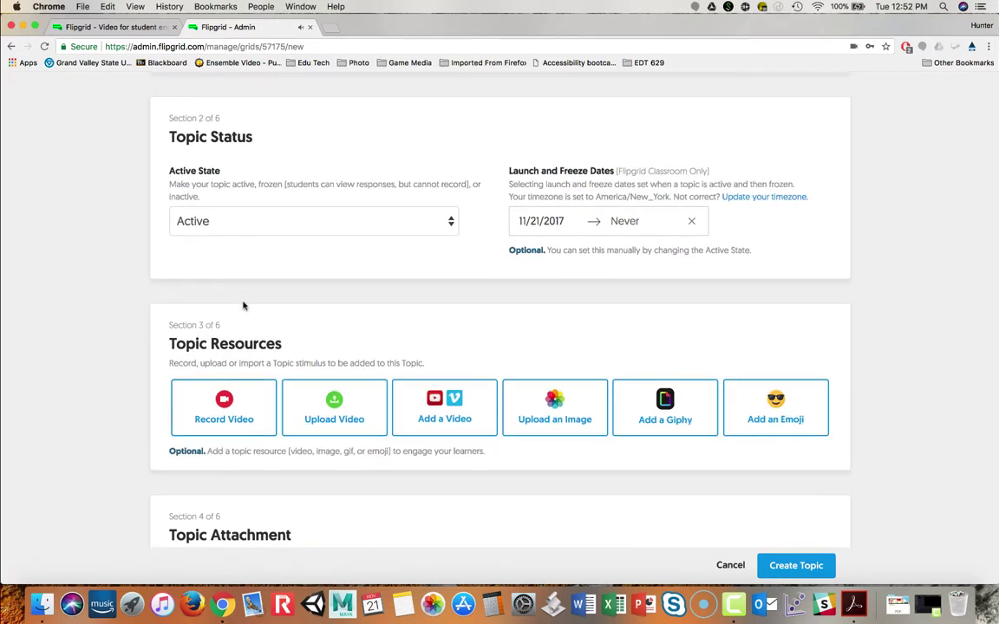
{"action": "left_click", "coordinate": [229, 419]}
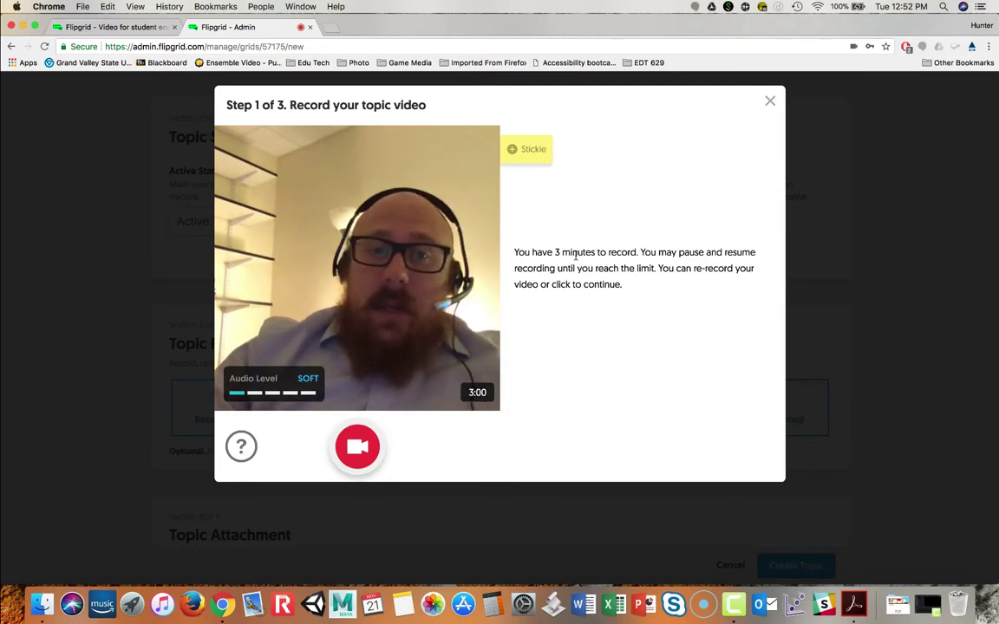
{"action": "left_click", "coordinate": [355, 449]}
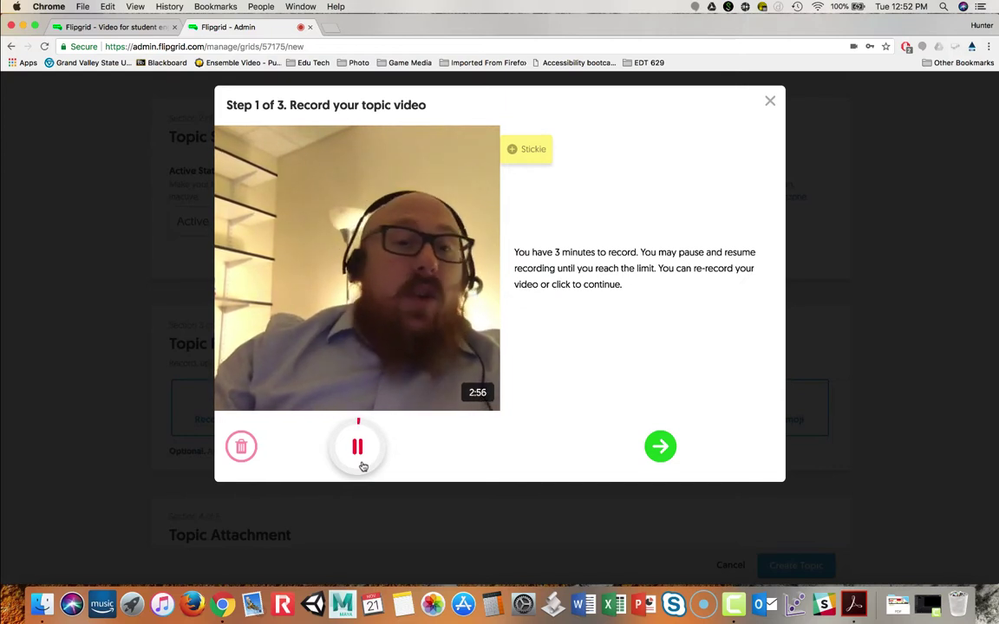
{"action": "left_click", "coordinate": [360, 464]}
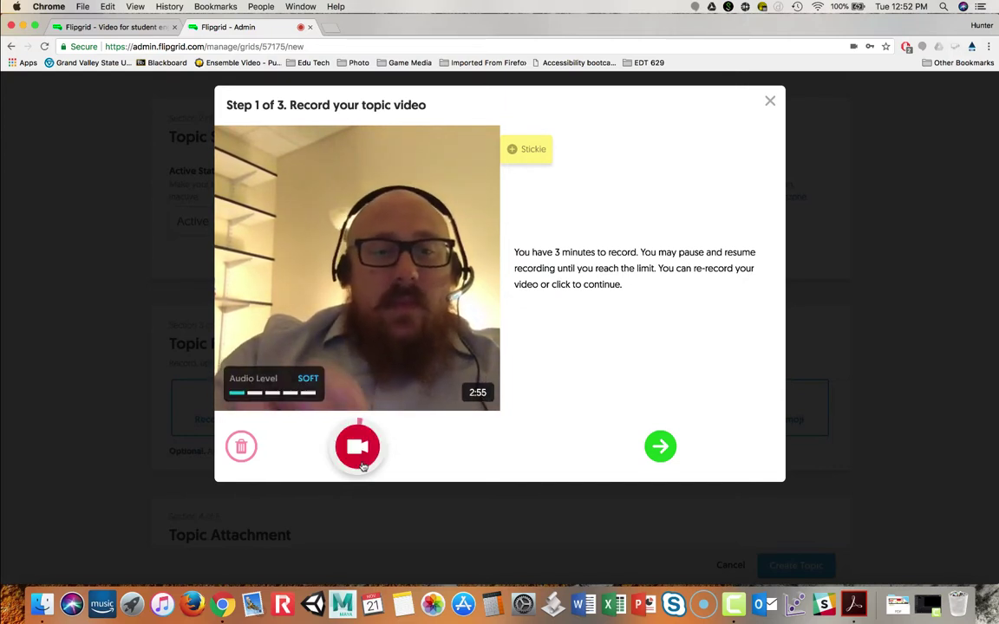
{"action": "left_click", "coordinate": [659, 446]}
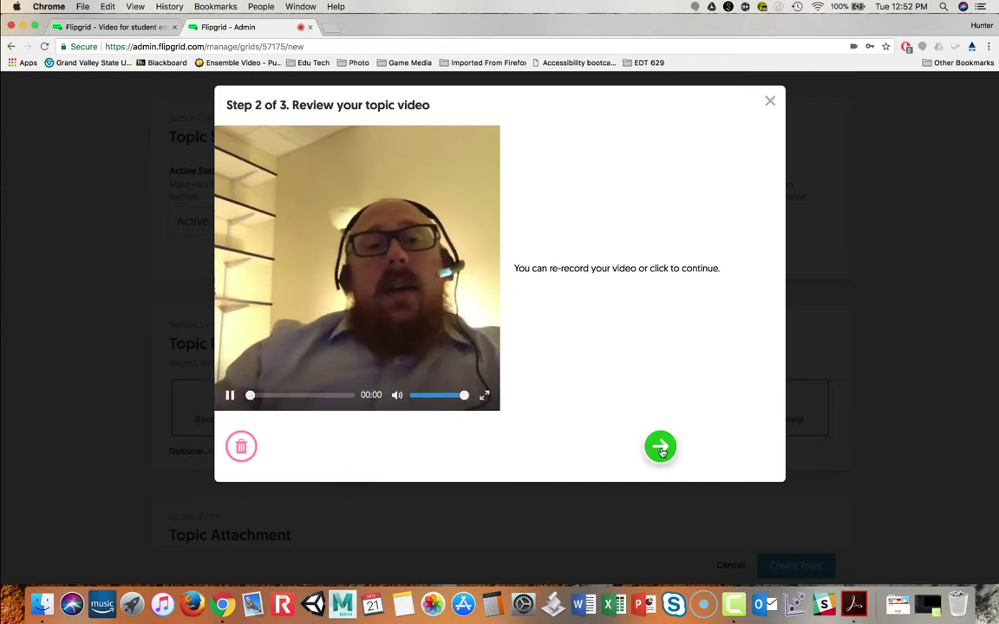
{"action": "mouse_move", "coordinate": [233, 395]}
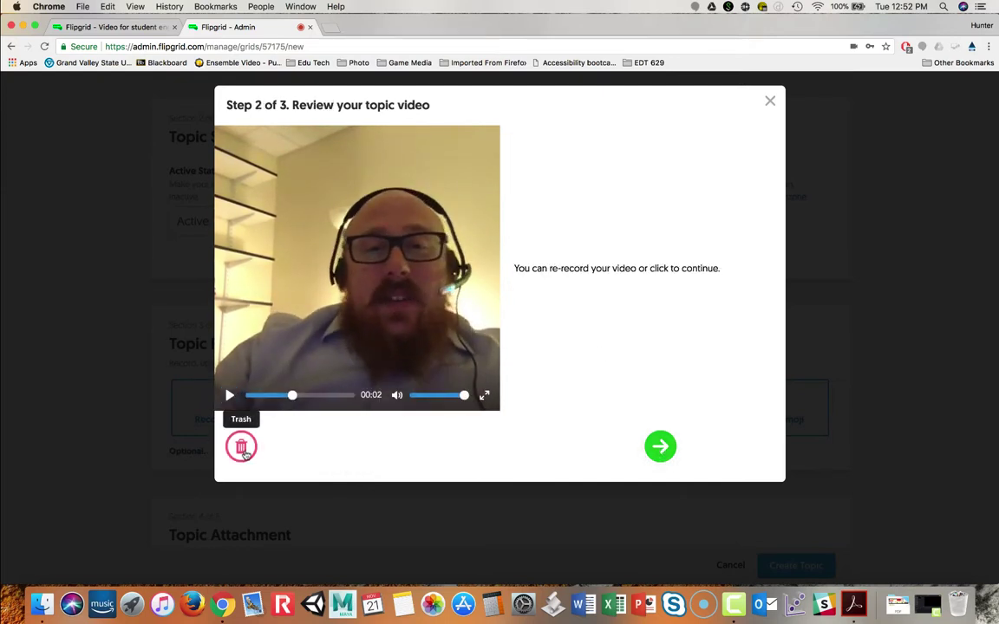
{"action": "left_click", "coordinate": [657, 446]}
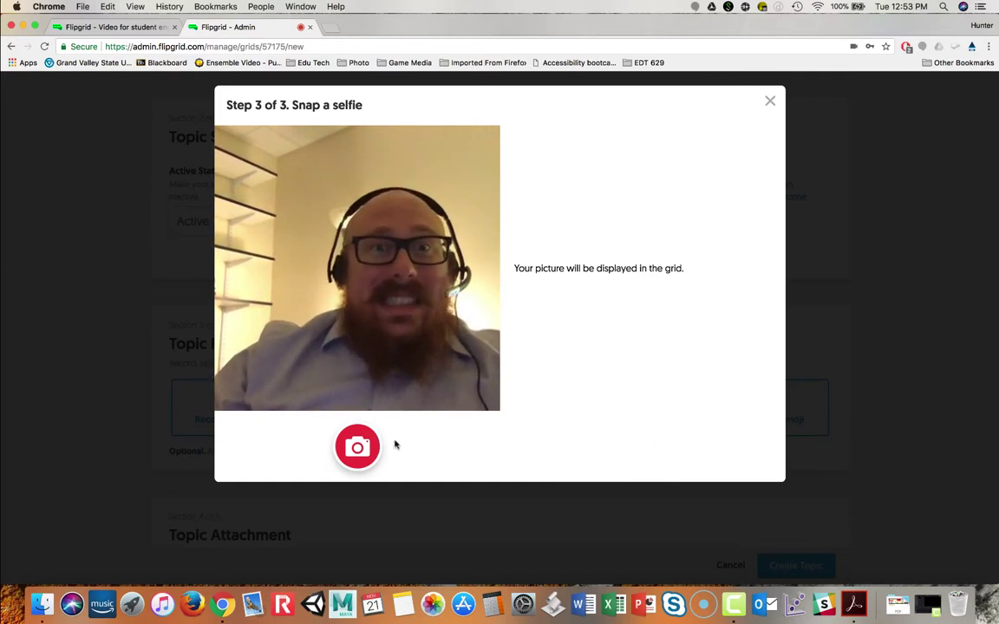
Step: Snap a selfie for the topic video, decorate it with the octopus sticker on top of the head, and submit it
{"action": "left_click", "coordinate": [354, 442]}
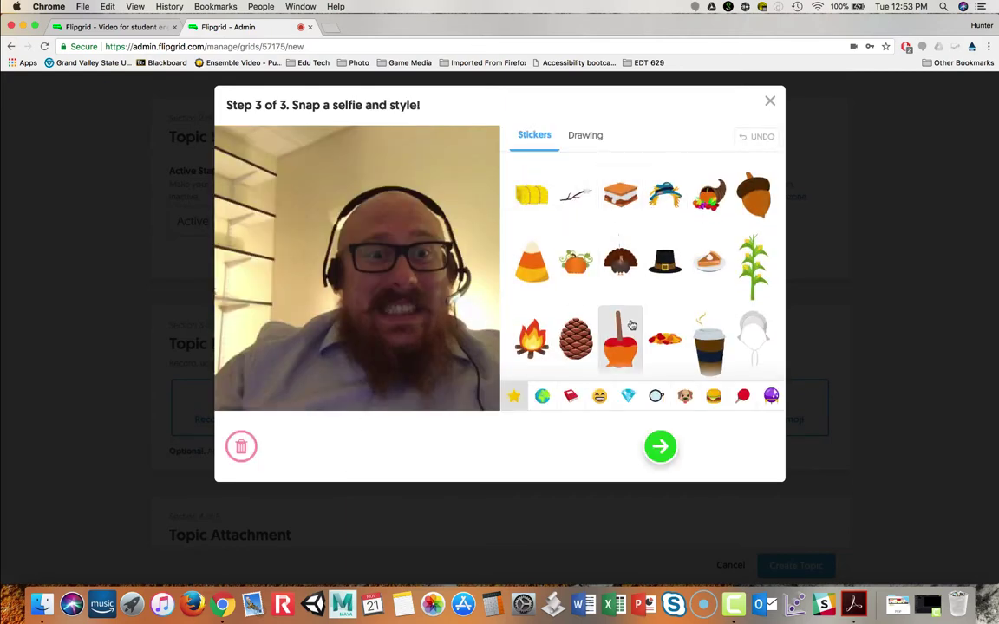
{"action": "scroll", "coordinate": [617, 334], "scroll_direction": "down", "scroll_amount": 1}
{"action": "left_click", "coordinate": [542, 395]}
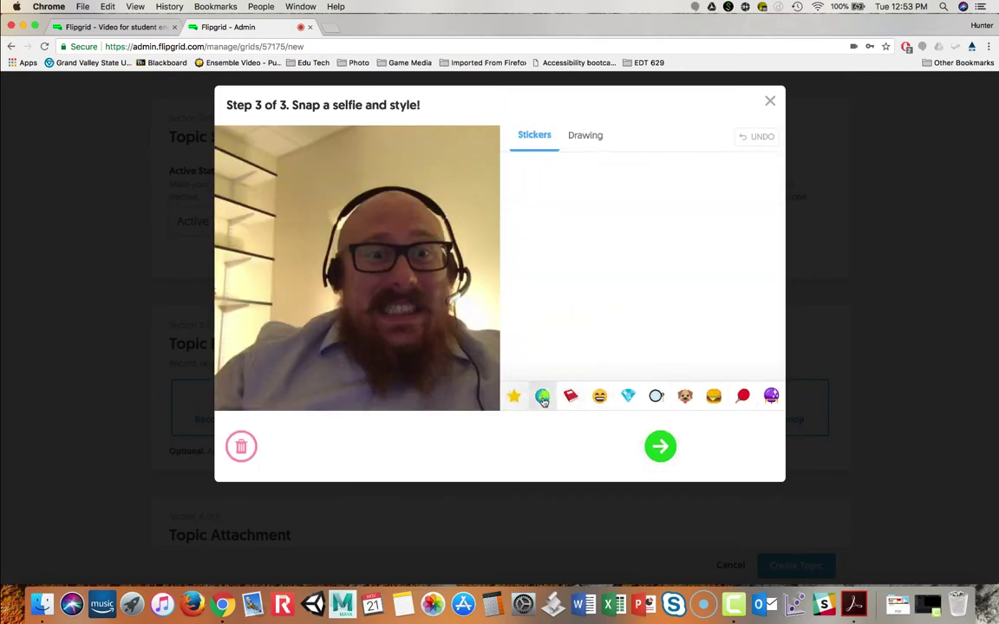
{"action": "left_click_drag", "start_coordinate": [534, 203], "coordinate": [402, 180]}
{"action": "left_click_drag", "start_coordinate": [306, 132], "coordinate": [314, 137]}
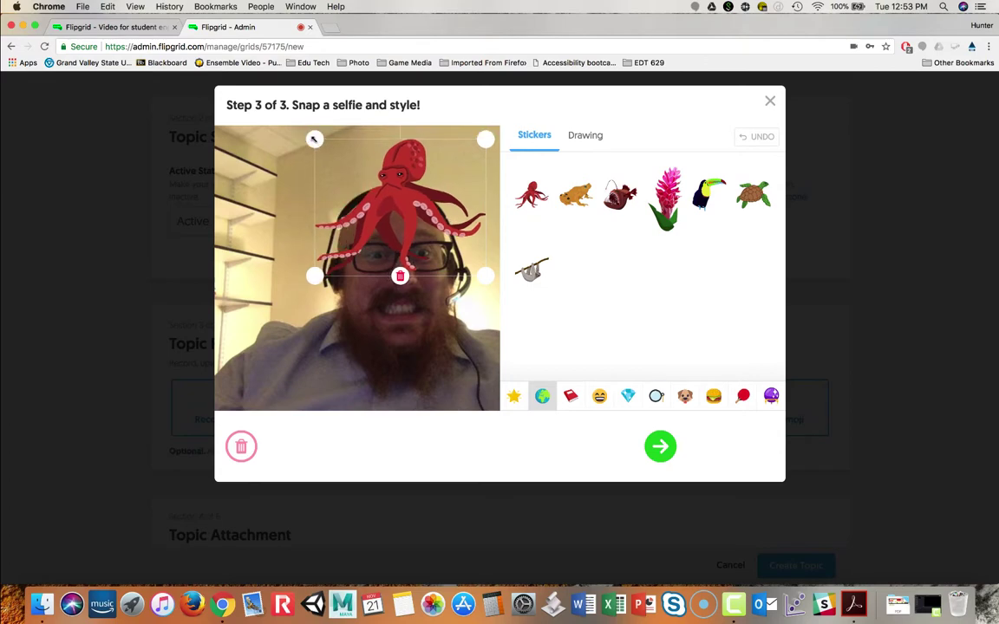
{"action": "left_click", "coordinate": [660, 447]}
{"action": "left_click", "coordinate": [494, 320]}
Step: Create the topic with its current response features and Basic Feedback
{"action": "scroll", "coordinate": [437, 518], "scroll_direction": "down", "scroll_amount": 5}
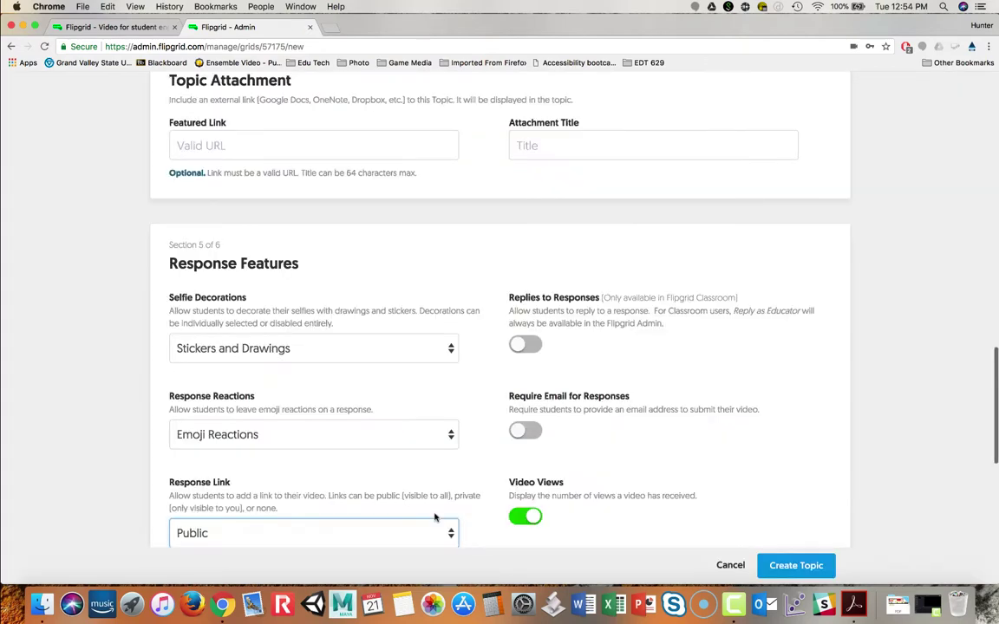
{"action": "scroll", "coordinate": [437, 517], "scroll_direction": "up", "scroll_amount": 5}
{"action": "scroll", "coordinate": [435, 513], "scroll_direction": "down", "scroll_amount": 3}
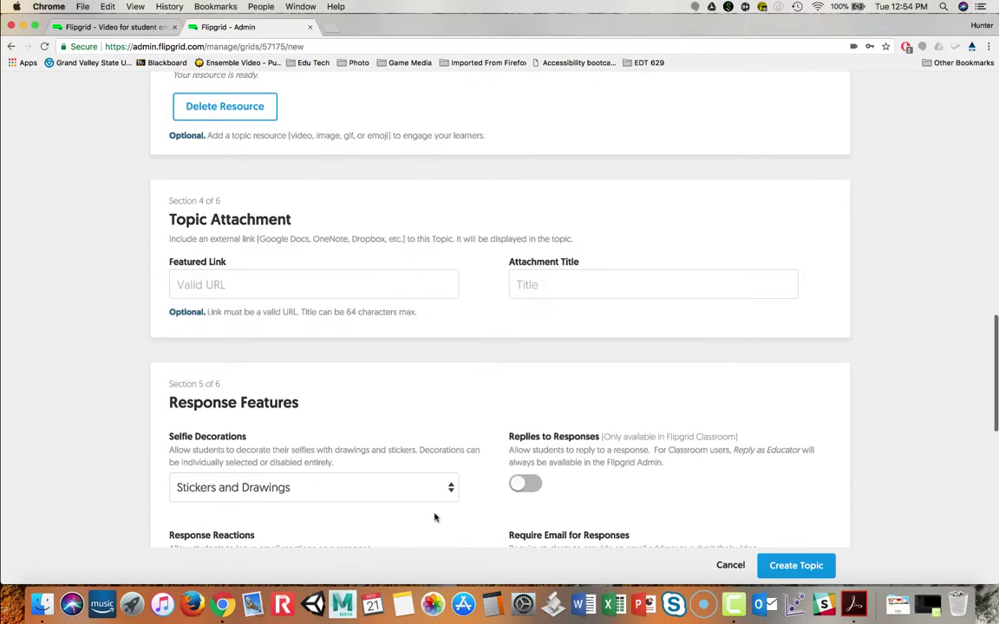
{"action": "scroll", "coordinate": [434, 517], "scroll_direction": "down", "scroll_amount": 5}
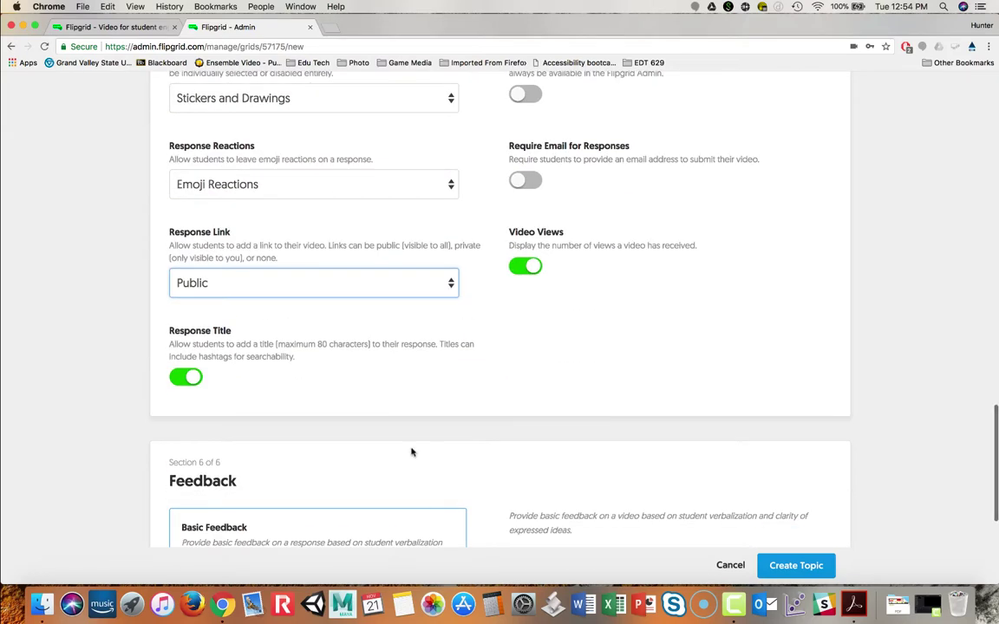
{"action": "scroll", "coordinate": [336, 260], "scroll_direction": "up", "scroll_amount": 2}
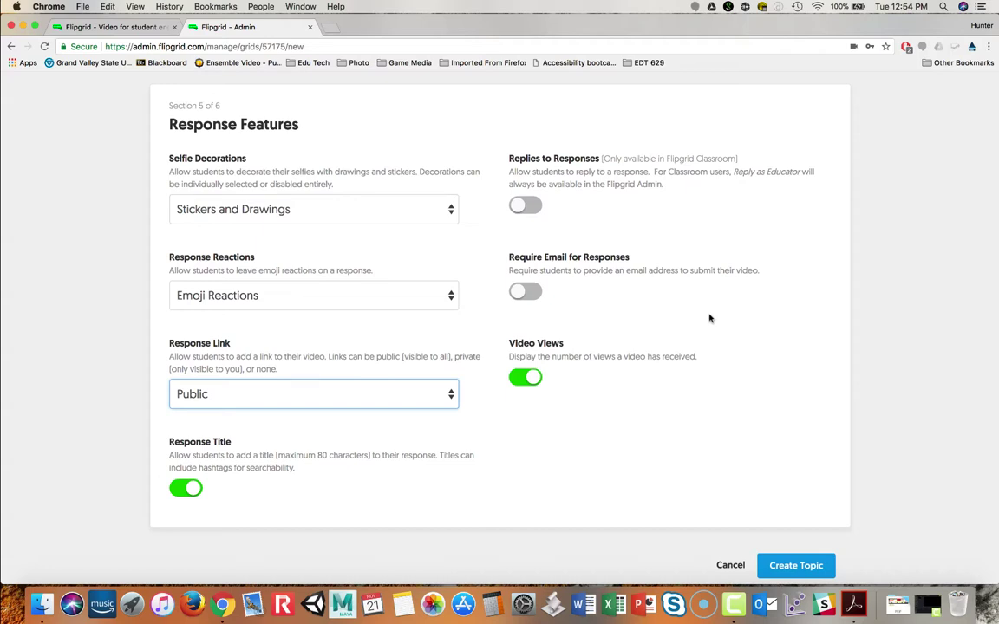
{"action": "scroll", "coordinate": [709, 318], "scroll_direction": "down", "scroll_amount": 5}
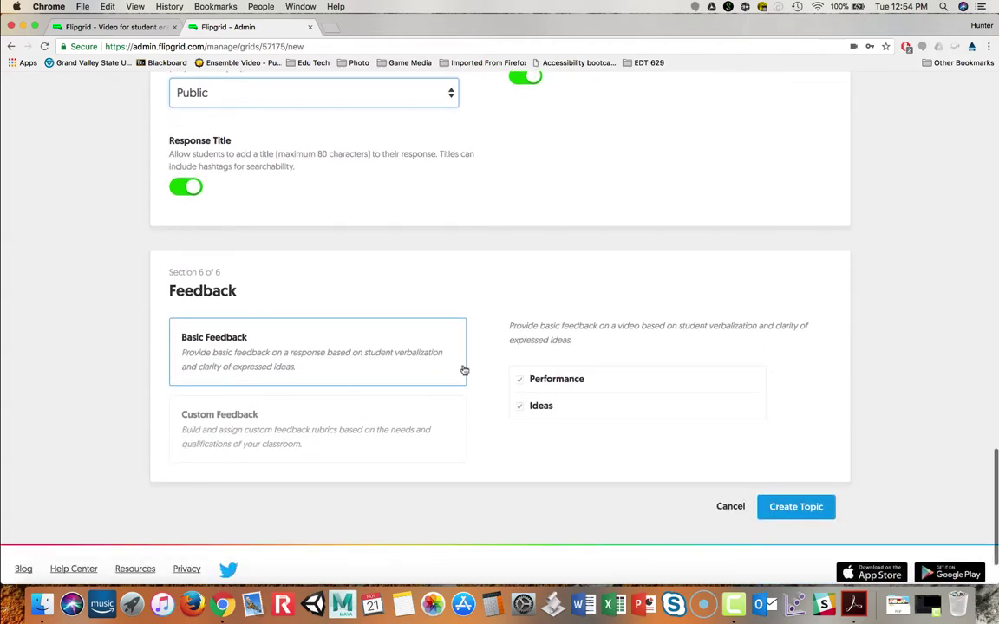
{"action": "left_click", "coordinate": [797, 511]}
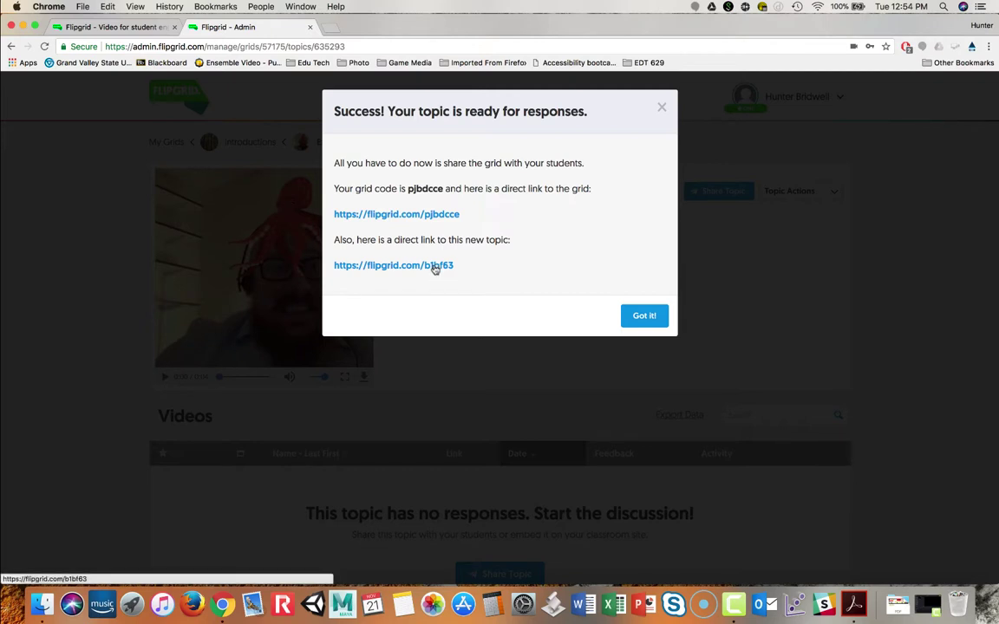
Step: Open the new topic's direct link in a new tab, keeping the admin page in view, and look over that page's video list
{"action": "left_click", "coordinate": [435, 266], "text": "super"}
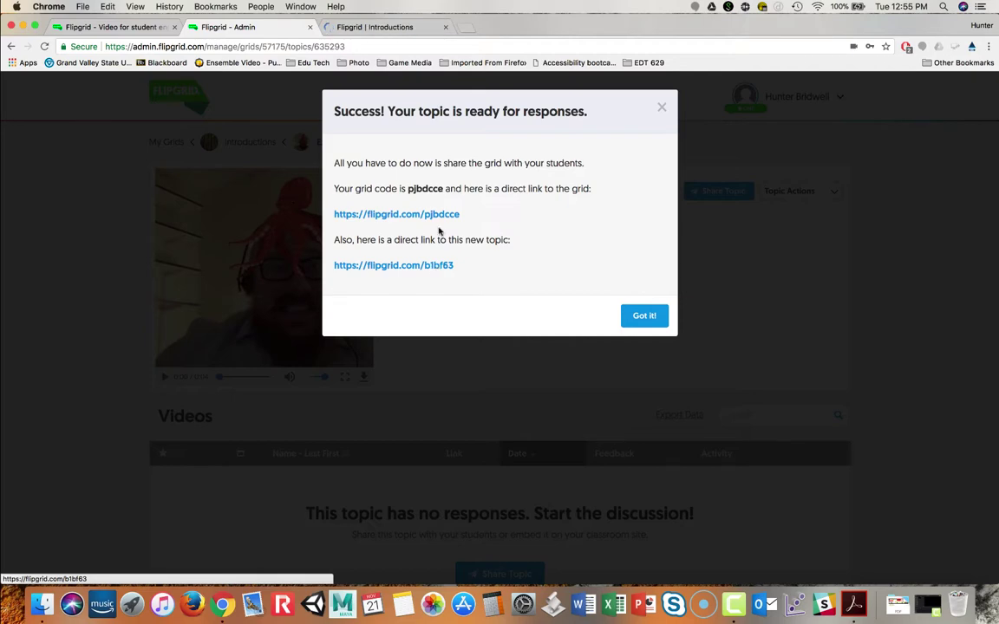
{"action": "left_click", "coordinate": [645, 315]}
{"action": "scroll", "coordinate": [476, 305], "scroll_direction": "down", "scroll_amount": 2}
{"action": "scroll", "coordinate": [477, 307], "scroll_direction": "up", "scroll_amount": 1}
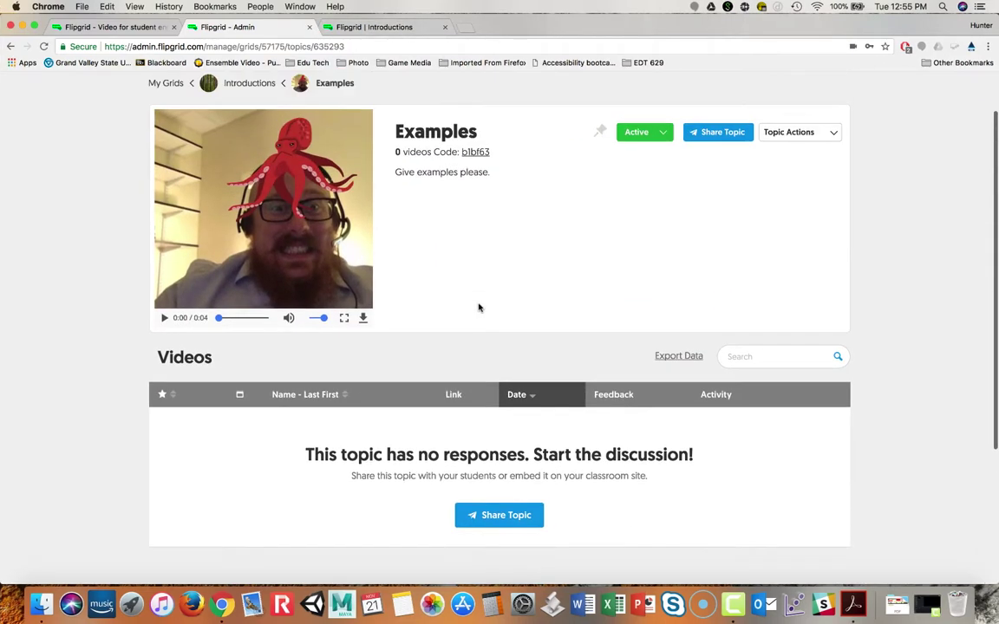
{"action": "scroll", "coordinate": [479, 307], "scroll_direction": "down", "scroll_amount": 1}
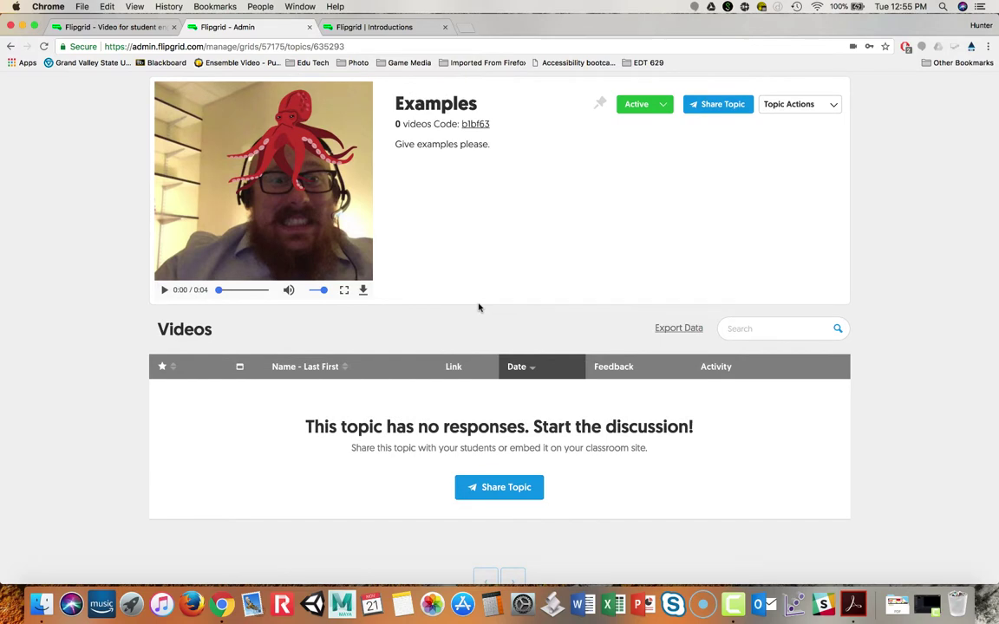
{"action": "scroll", "coordinate": [478, 307], "scroll_direction": "up", "scroll_amount": 1}
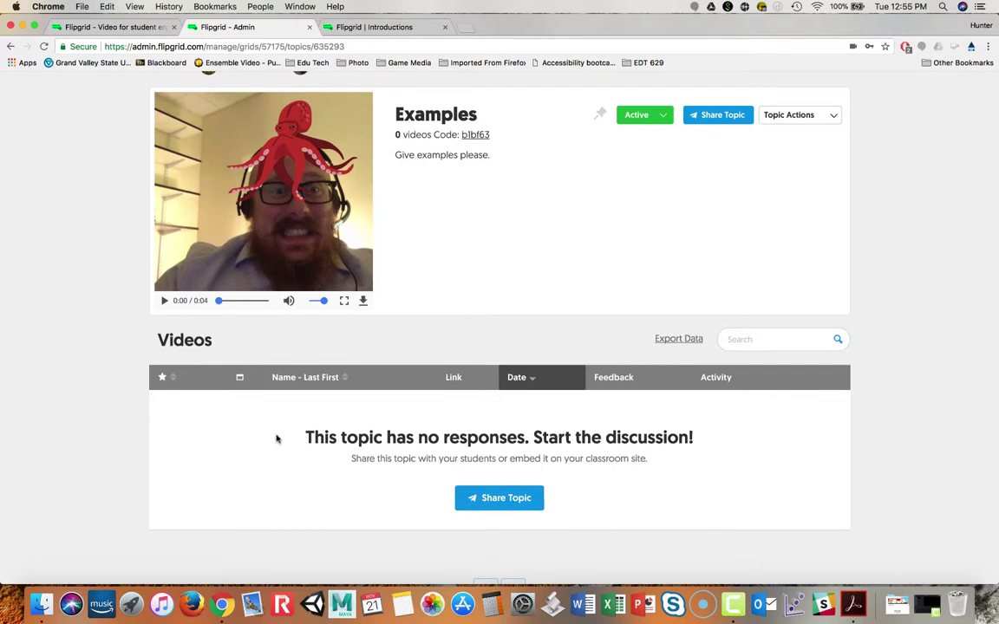
{"action": "scroll", "coordinate": [277, 439], "scroll_direction": "down", "scroll_amount": 4}
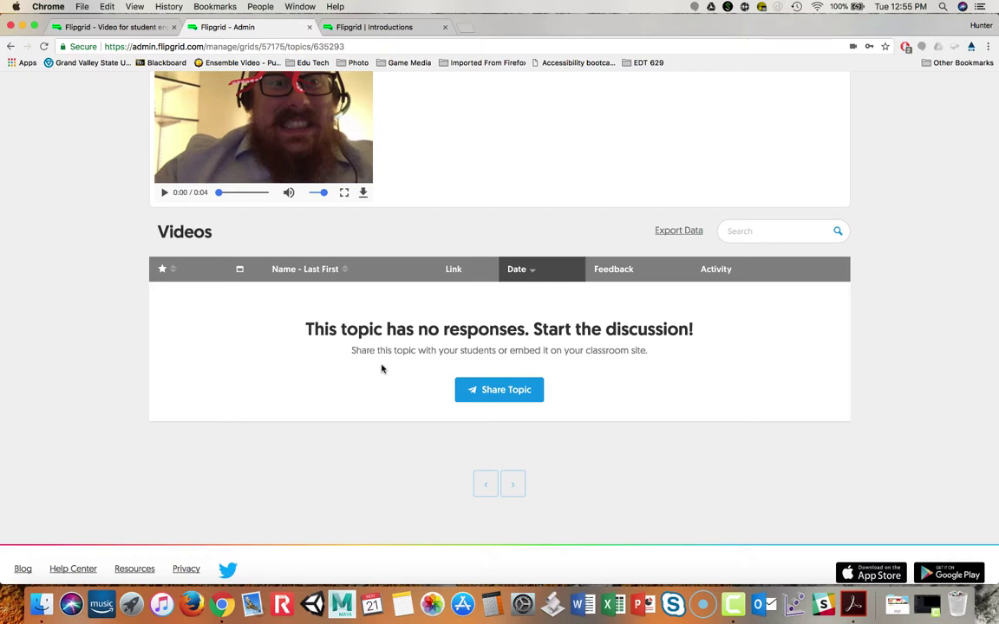
Step: Switch to the topic's public page and play the topic video
{"action": "left_click", "coordinate": [374, 28]}
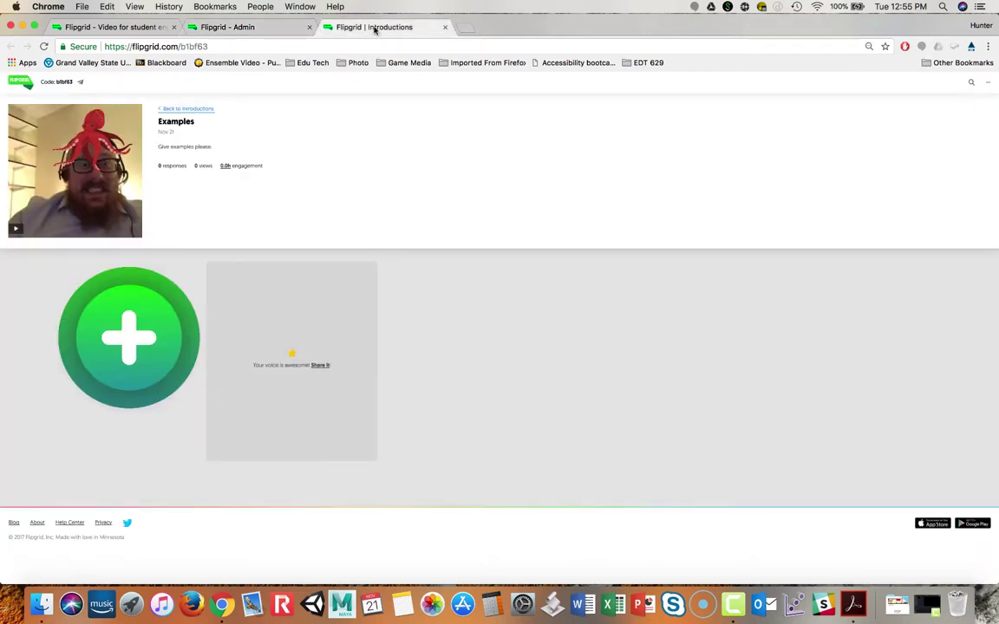
{"action": "left_click", "coordinate": [76, 179]}
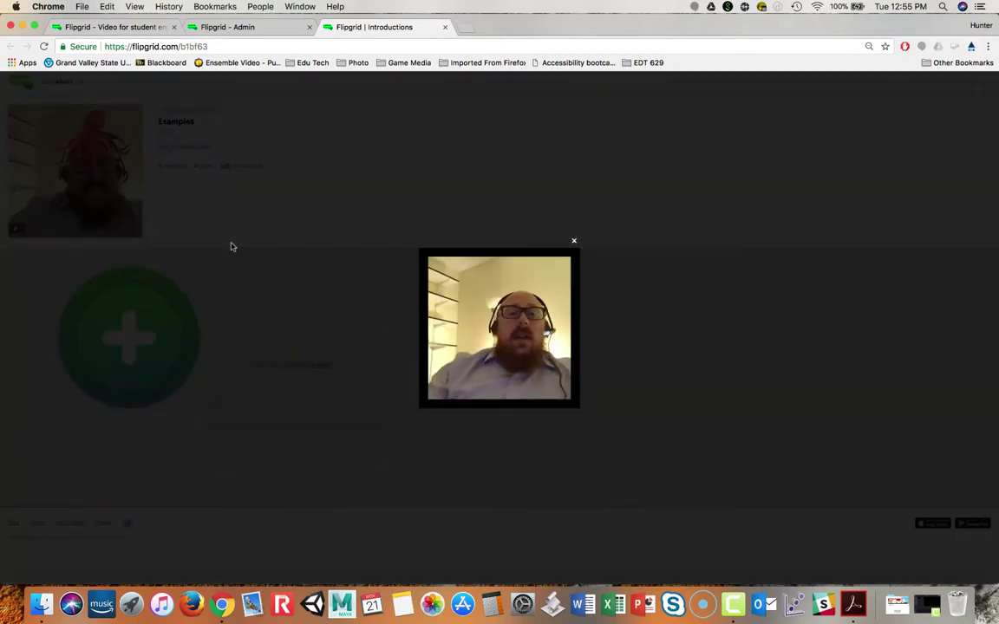
{"action": "mouse_move", "coordinate": [512, 348]}
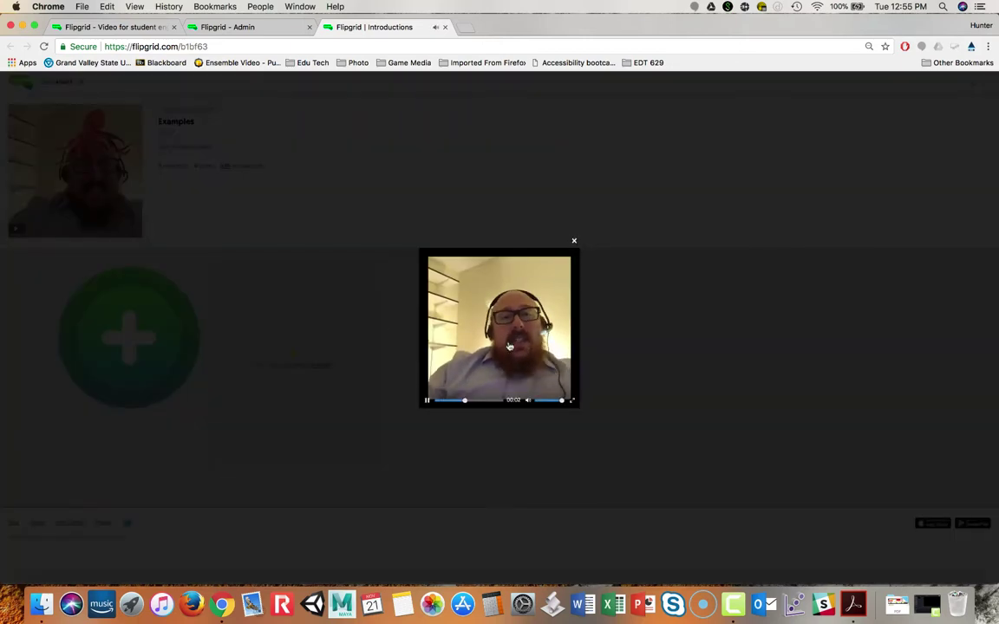
Step: Close the topic video, record a response of about five seconds to the Examples topic, and play it back for review
{"action": "left_click", "coordinate": [574, 241]}
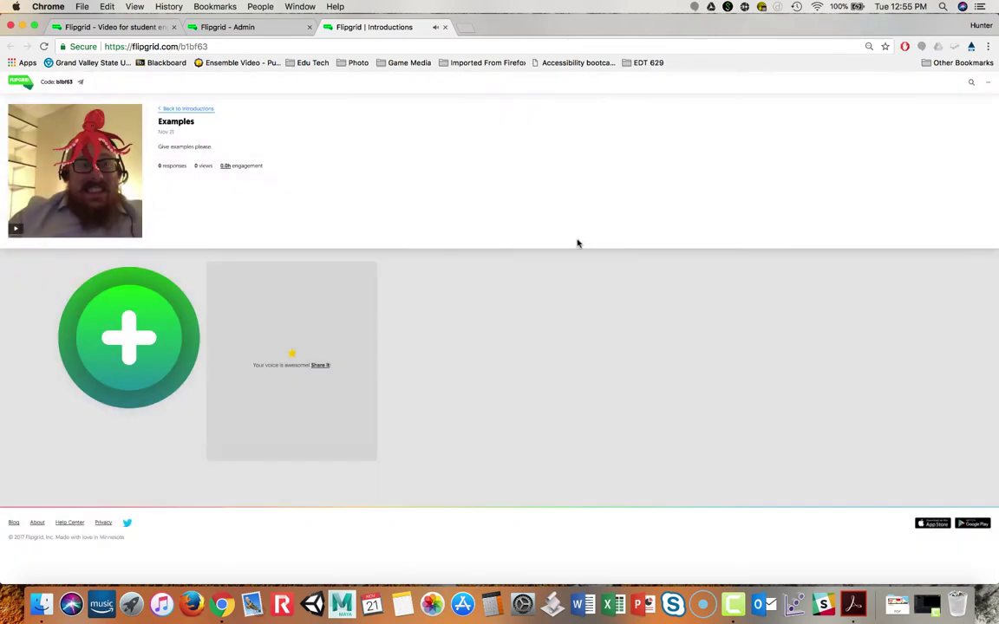
{"action": "left_click", "coordinate": [132, 347]}
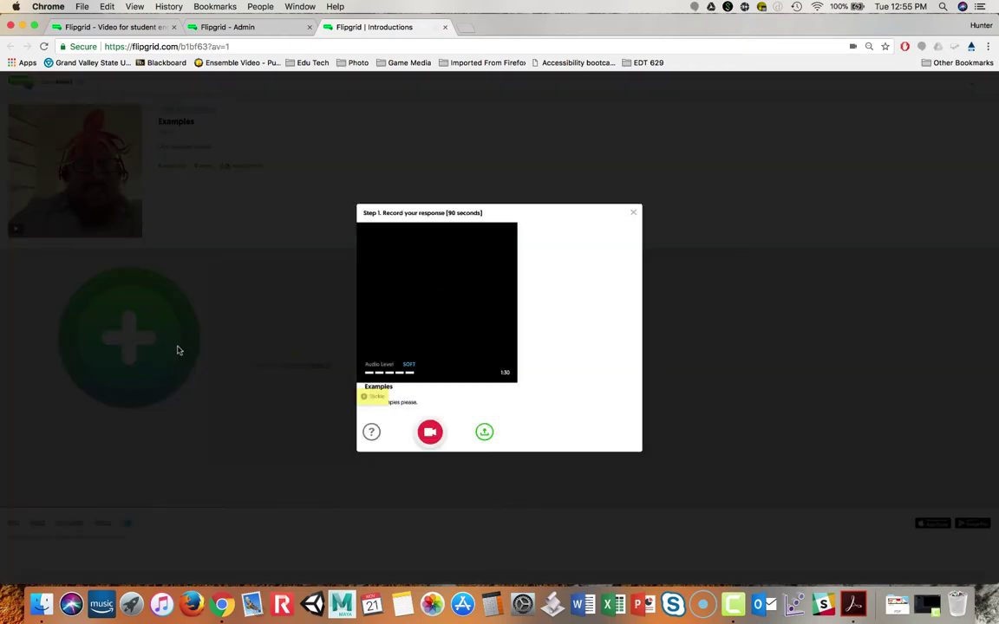
{"action": "left_click", "coordinate": [433, 434]}
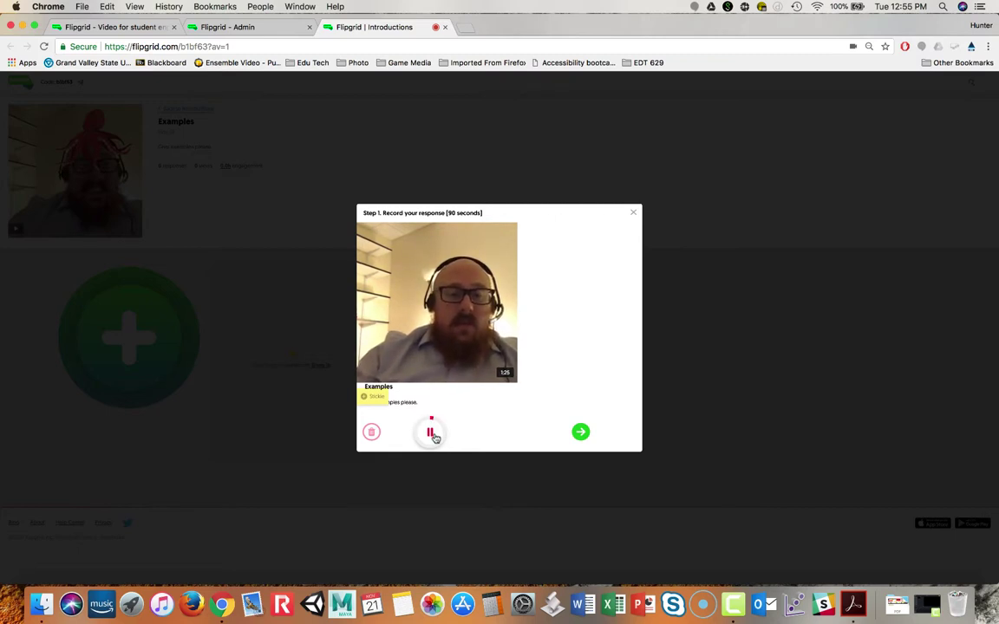
{"action": "left_click", "coordinate": [435, 436]}
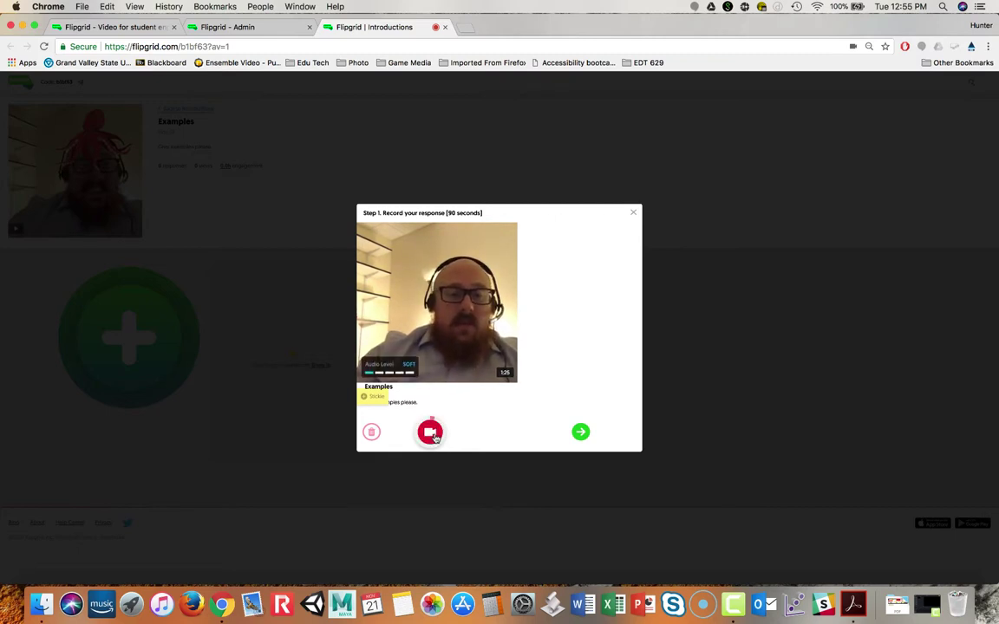
{"action": "left_click", "coordinate": [580, 435]}
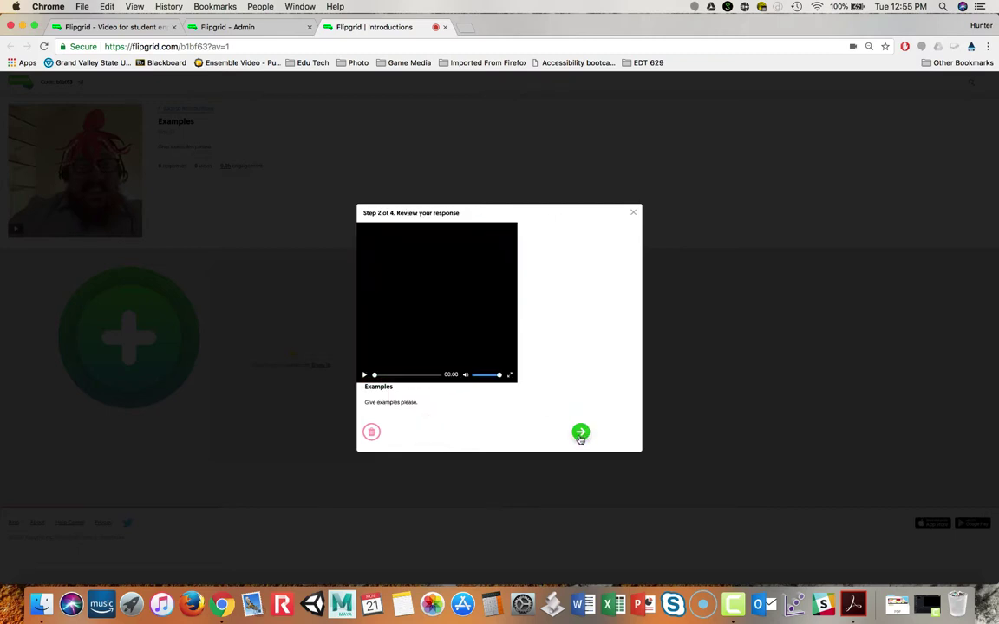
{"action": "left_click", "coordinate": [365, 376]}
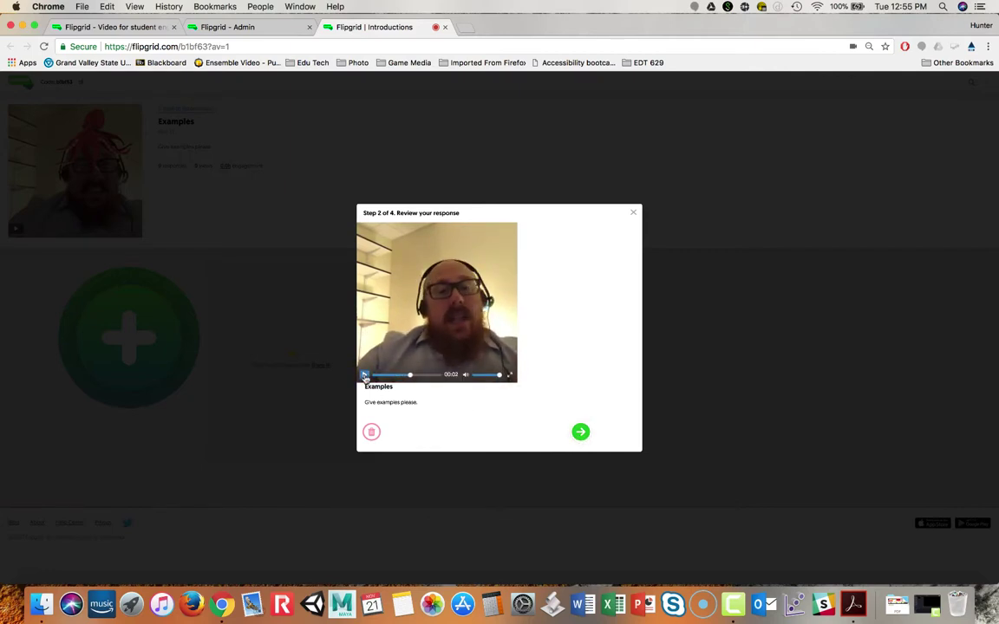
Step: Accept the recorded response and snap a selfie for it, keeping the picture without stickers or drawings
{"action": "left_click", "coordinate": [580, 433]}
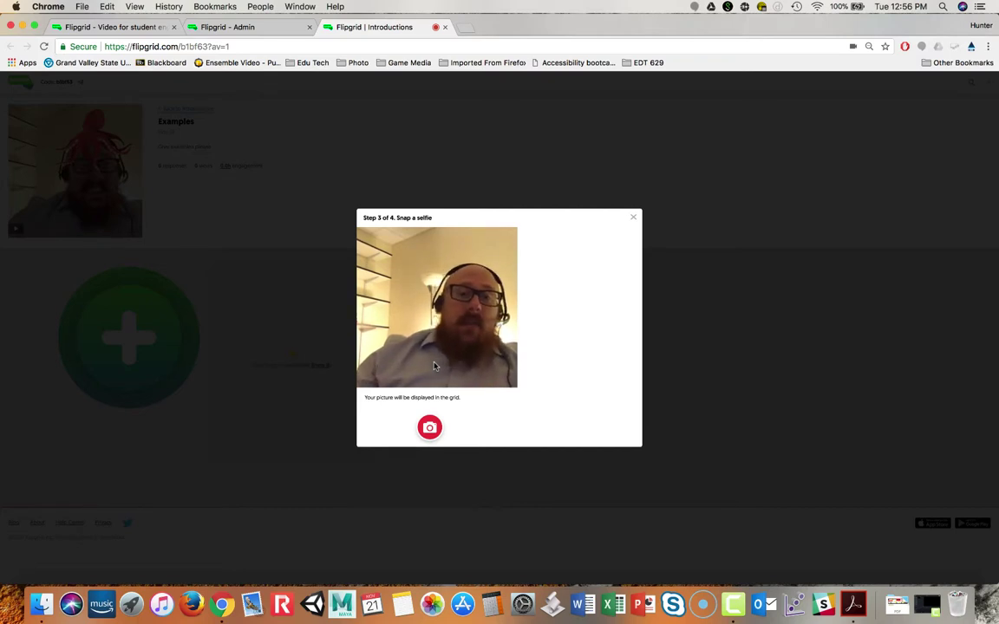
{"action": "left_click", "coordinate": [430, 427]}
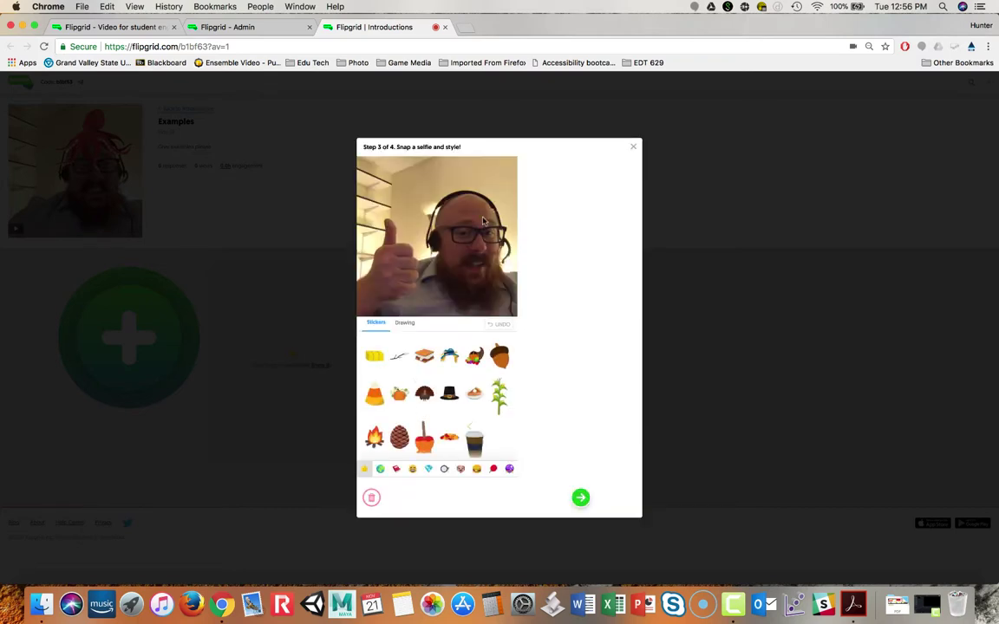
{"action": "left_click", "coordinate": [580, 497]}
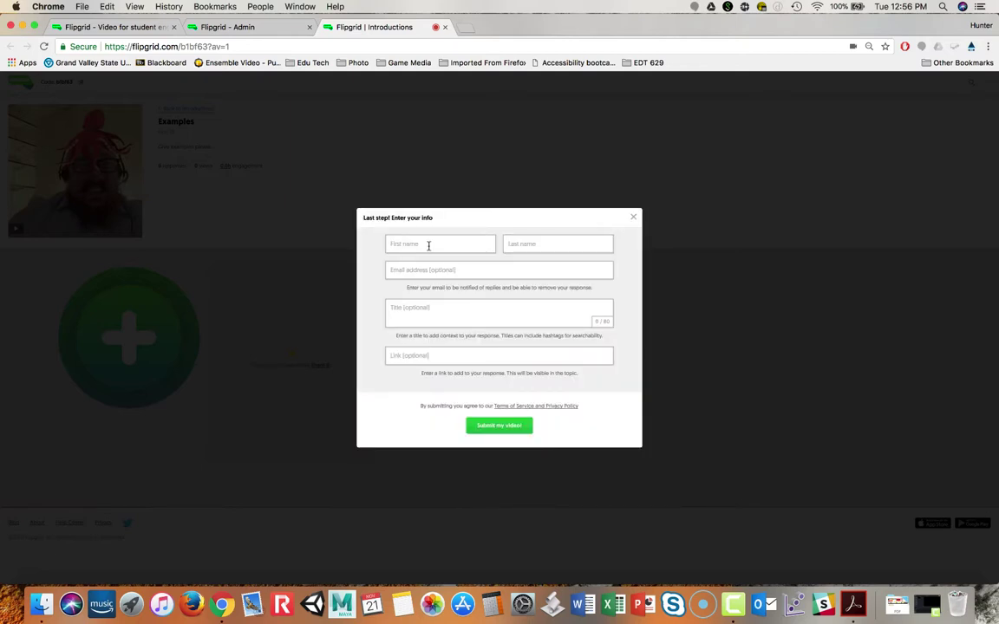
Step: Enter the responder's first and last name, leave the optional details blank, and submit the video response
{"action": "left_click", "coordinate": [428, 246]}
{"action": "type", "text": "Hunter"}
{"action": "left_click", "coordinate": [558, 246]}
{"action": "type", "text": "Bridwell"}
{"action": "left_click", "coordinate": [509, 428]}
{"action": "left_click", "coordinate": [503, 375]}
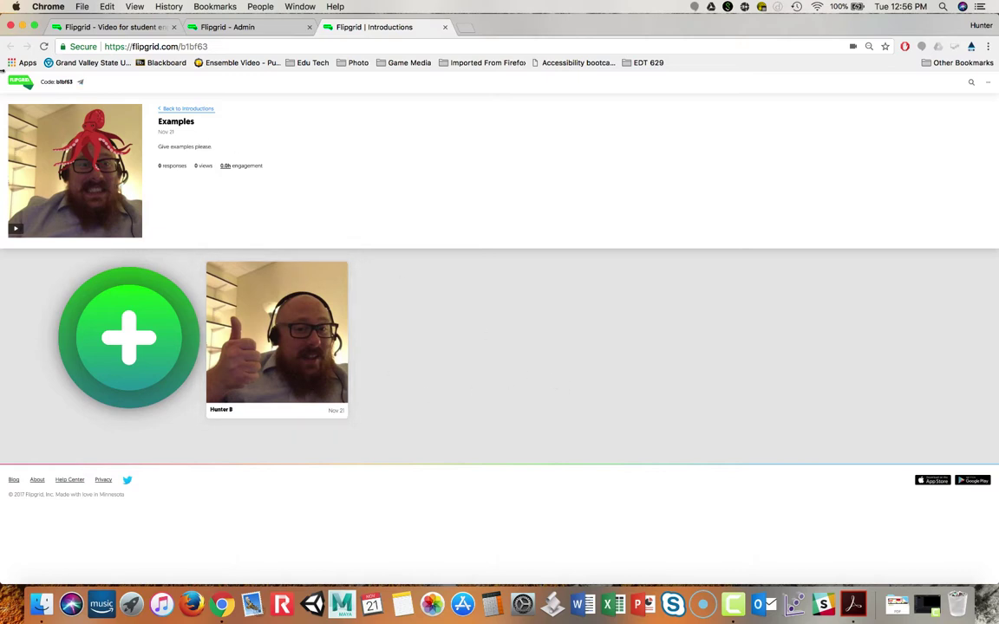
Step: Switch back to the admin page and open the Self Introduction topic from the Introductions grid
{"action": "left_click", "coordinate": [242, 26]}
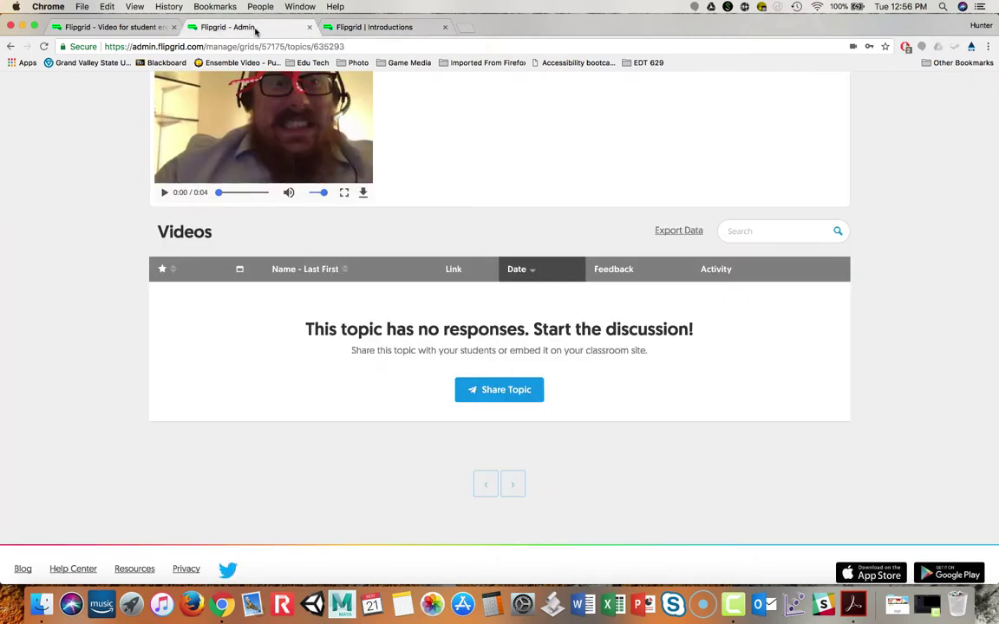
{"action": "scroll", "coordinate": [286, 150], "scroll_direction": "up", "scroll_amount": 5}
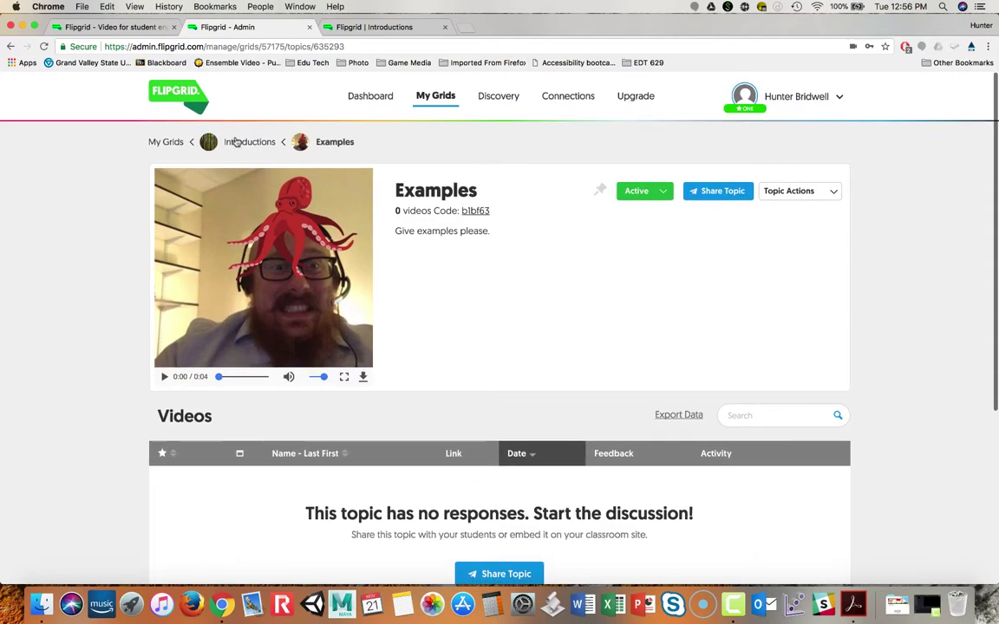
{"action": "left_click", "coordinate": [241, 144]}
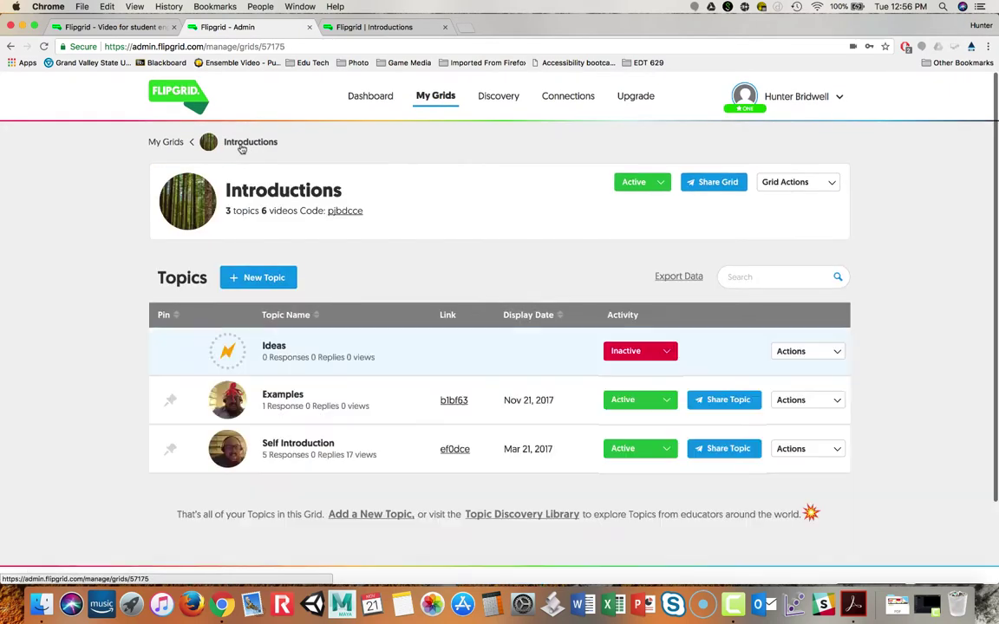
{"action": "left_click", "coordinate": [281, 448]}
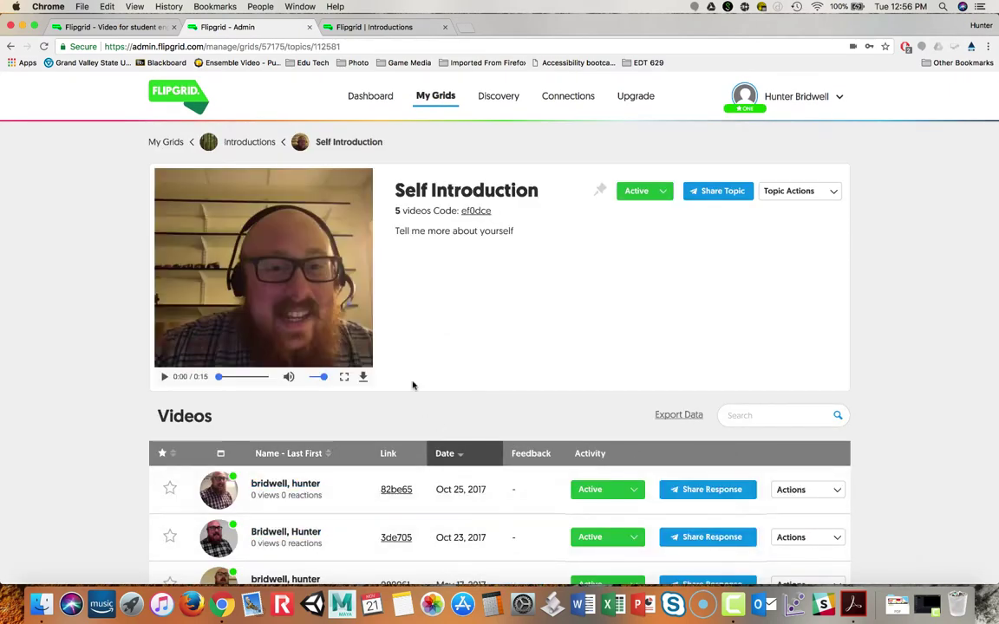
Step: Look over the Self Introduction topic's list of video responses and open the topic's public page through its code link
{"action": "scroll", "coordinate": [411, 383], "scroll_direction": "down", "scroll_amount": 3}
{"action": "scroll", "coordinate": [413, 384], "scroll_direction": "down", "scroll_amount": 2}
{"action": "scroll", "coordinate": [410, 386], "scroll_direction": "up", "scroll_amount": 4}
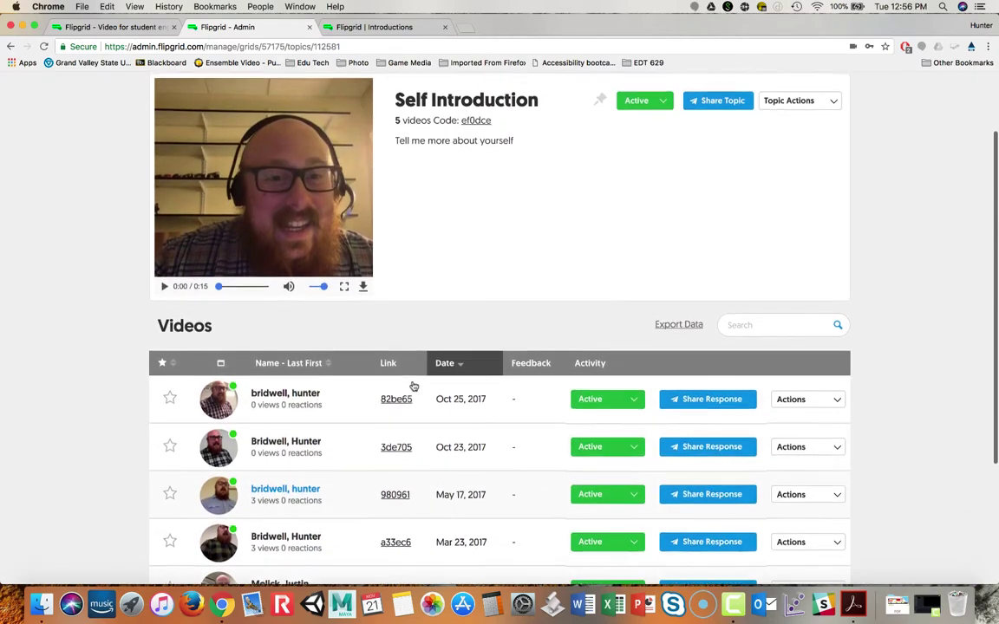
{"action": "scroll", "coordinate": [412, 387], "scroll_direction": "down", "scroll_amount": 1}
{"action": "scroll", "coordinate": [414, 386], "scroll_direction": "down", "scroll_amount": 1}
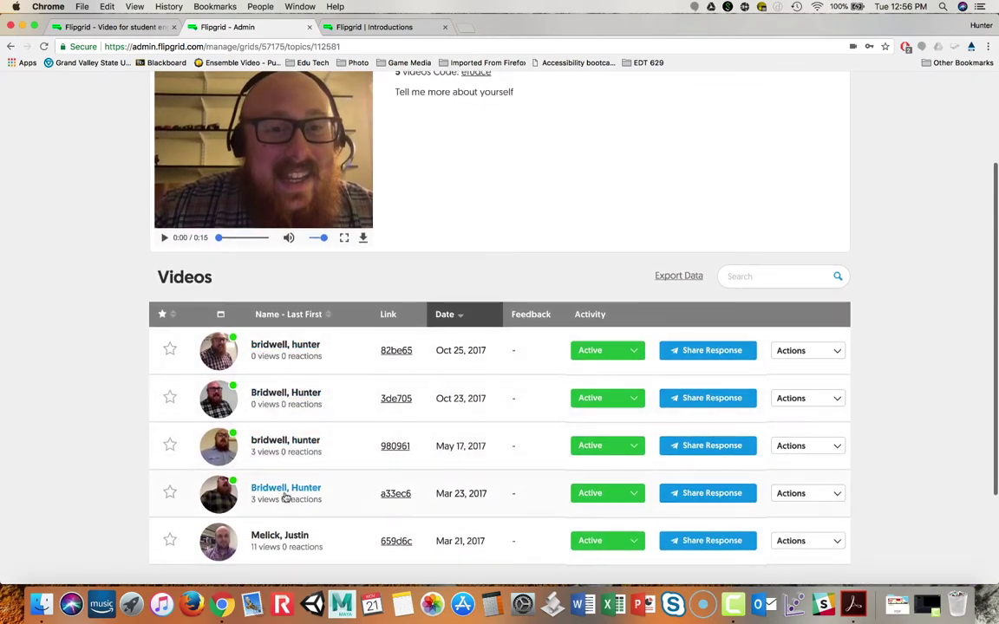
{"action": "scroll", "coordinate": [464, 520], "scroll_direction": "up", "scroll_amount": 3}
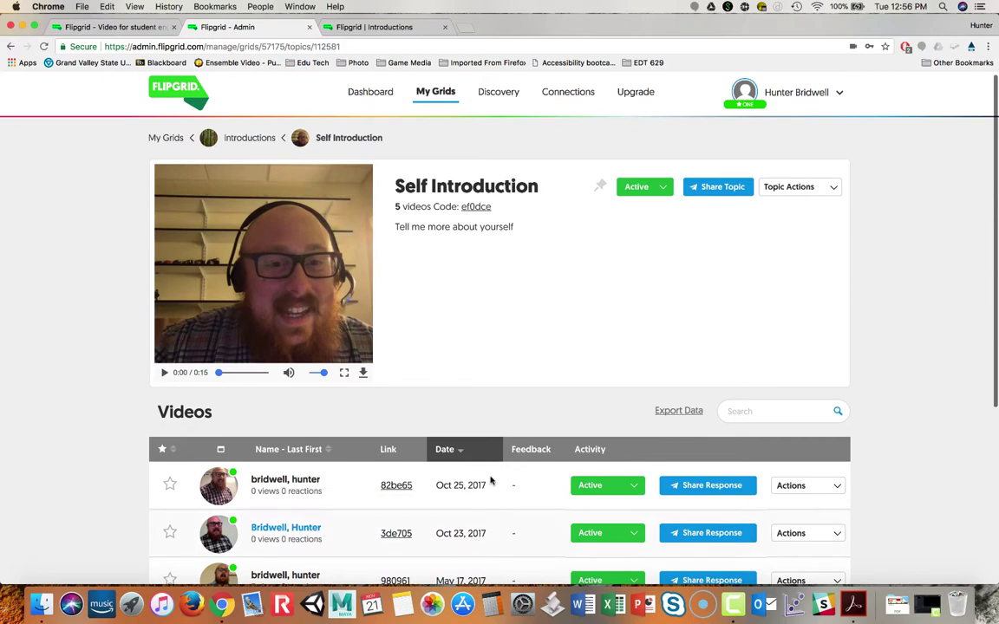
{"action": "left_click", "coordinate": [475, 207]}
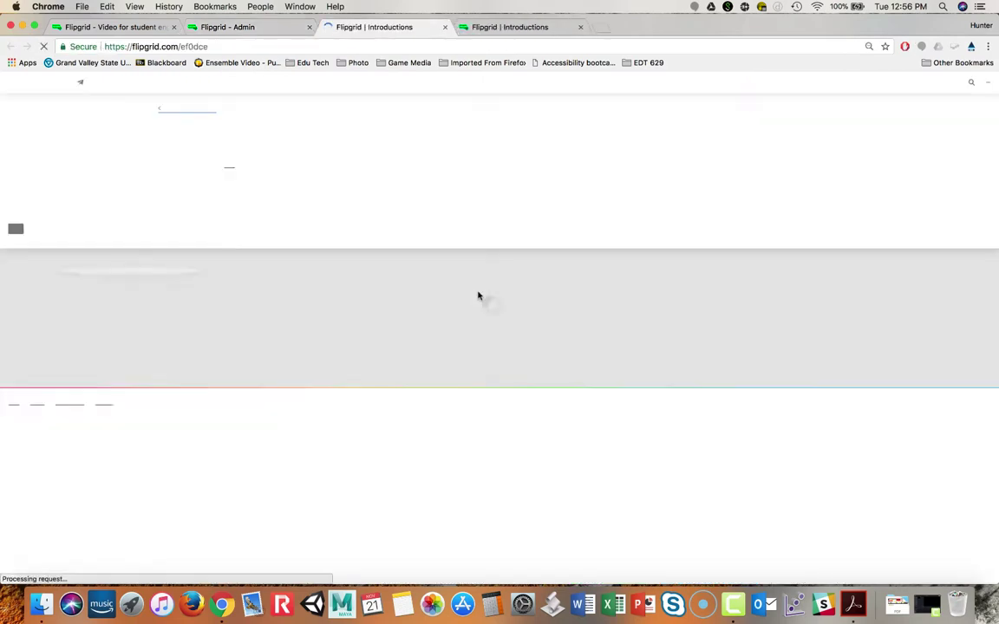